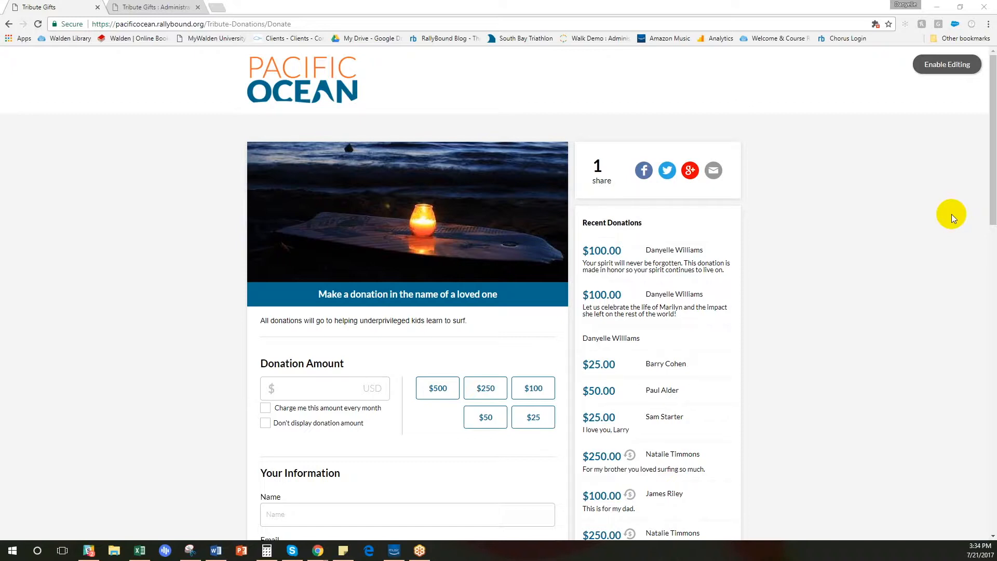
Compare the Notify via Mail and Notify via Email options in the donation form's Notify someone section, ending on Notify via Email.
{"action": "left_click_drag", "start_coordinate": [993, 189], "coordinate": [993, 346]}
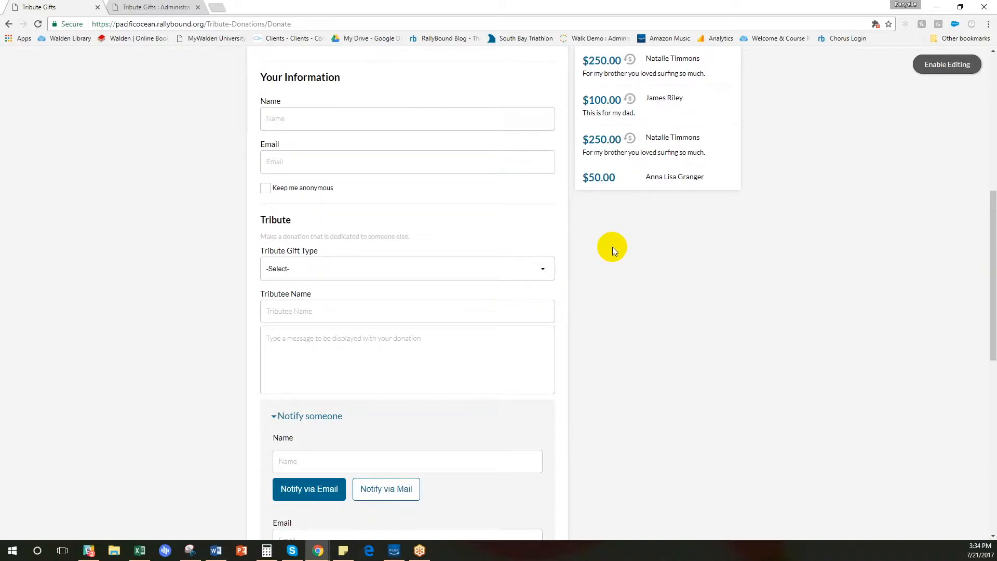
{"action": "scroll", "coordinate": [545, 334], "scroll_direction": "down", "scroll_amount": 3}
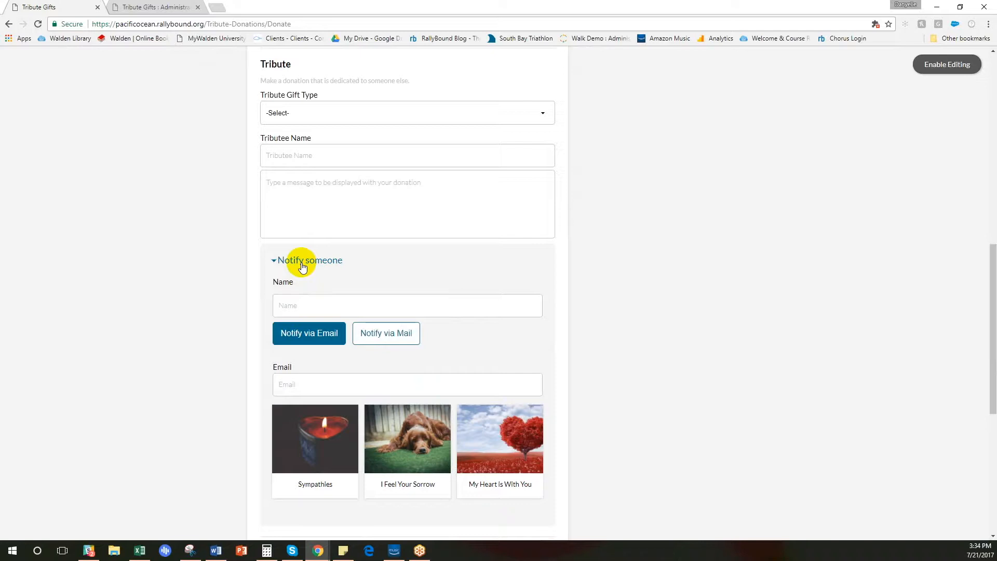
{"action": "left_click", "coordinate": [385, 337]}
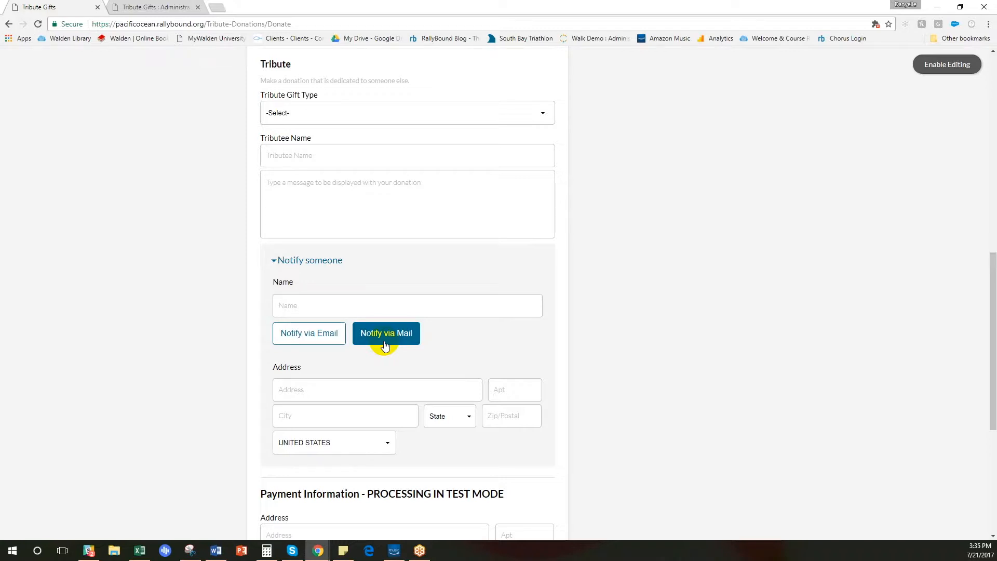
{"action": "left_click", "coordinate": [296, 340]}
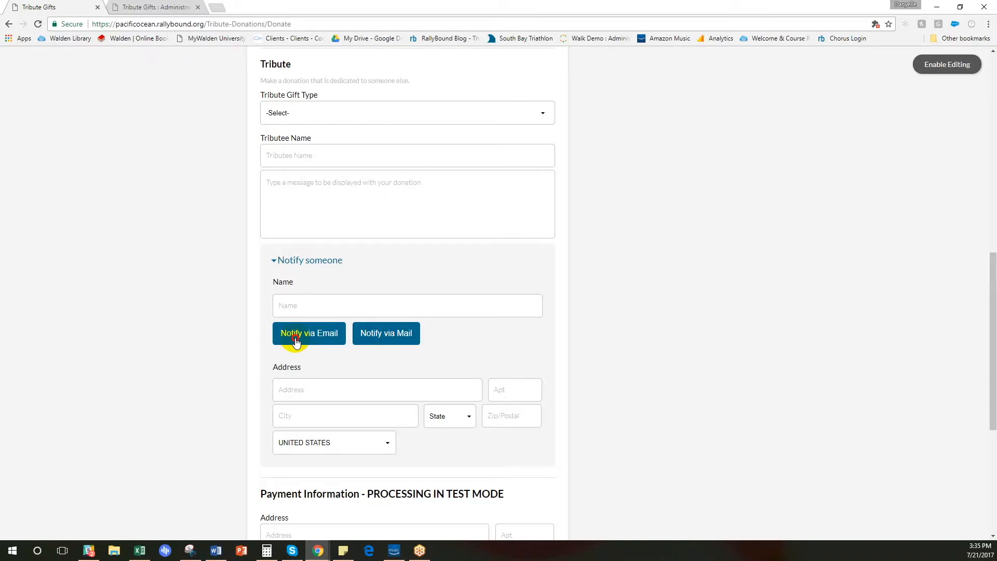
{"action": "left_click", "coordinate": [296, 340]}
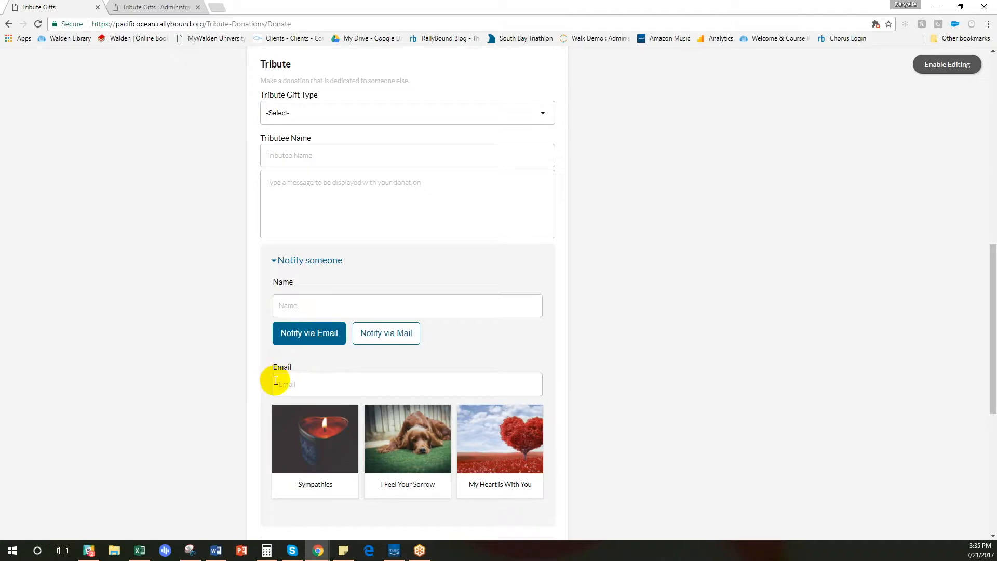
{"action": "left_click", "coordinate": [380, 340]}
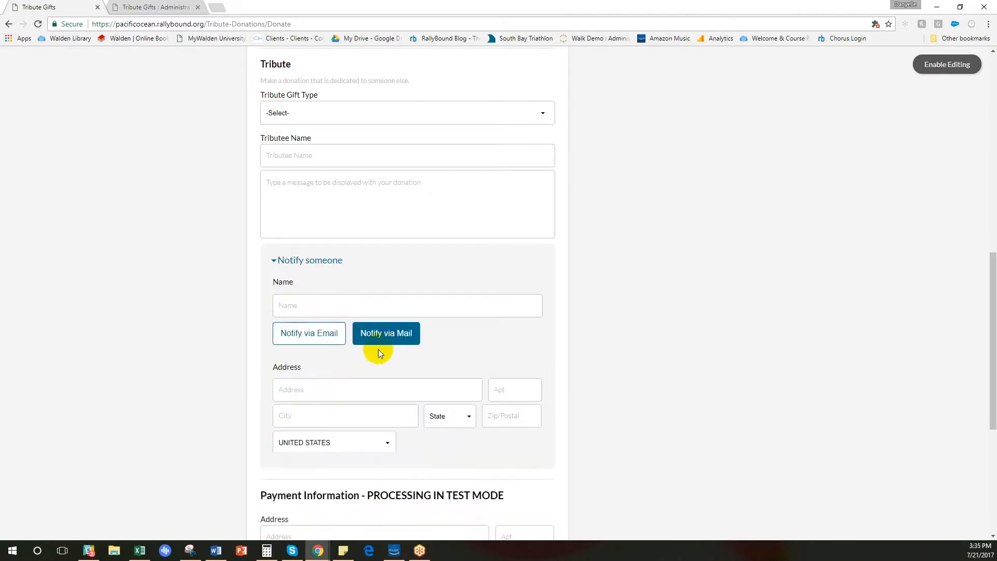
{"action": "left_click", "coordinate": [306, 338]}
Select the Sympathies eCard for the email notification and view the sample eCard email in the Word document.
{"action": "scroll", "coordinate": [533, 325], "scroll_direction": "down", "scroll_amount": 3}
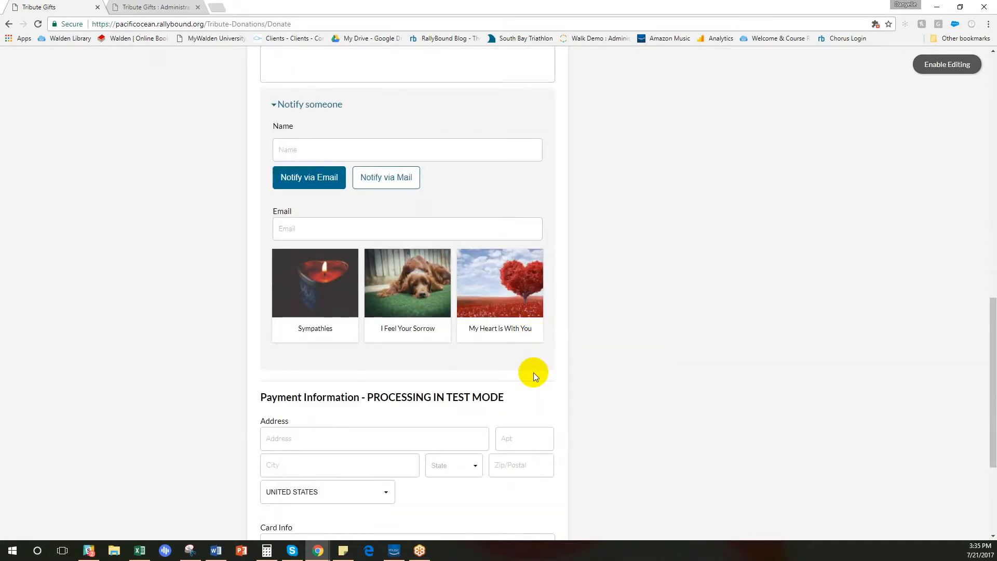
{"action": "left_click", "coordinate": [278, 285]}
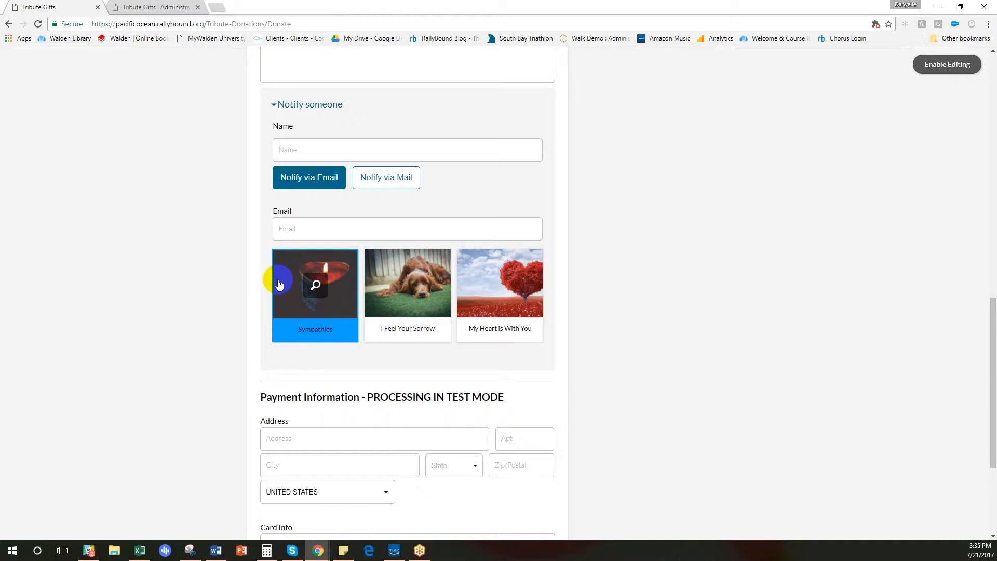
{"action": "left_click", "coordinate": [244, 509]}
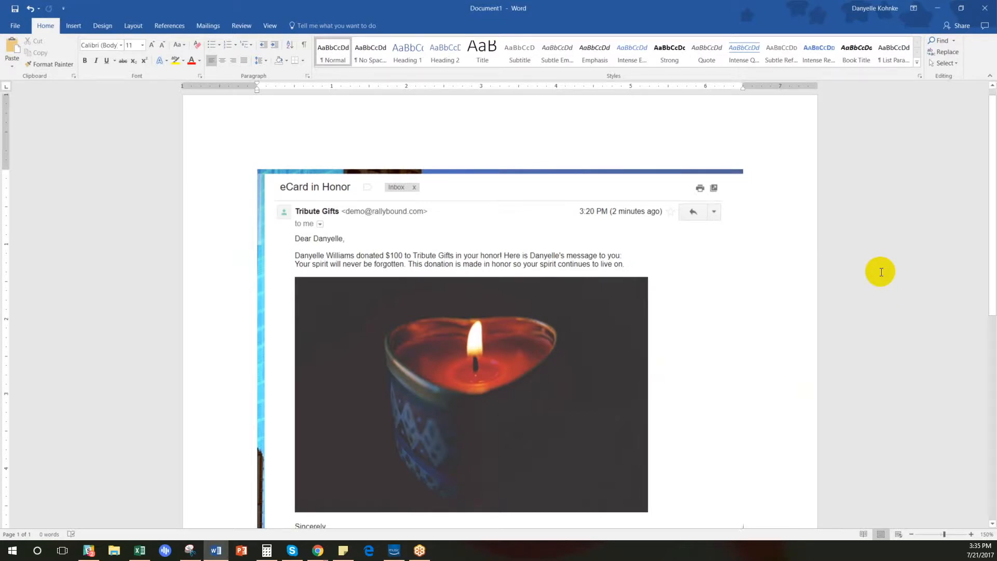
{"action": "key", "text": "alt+Tab"}
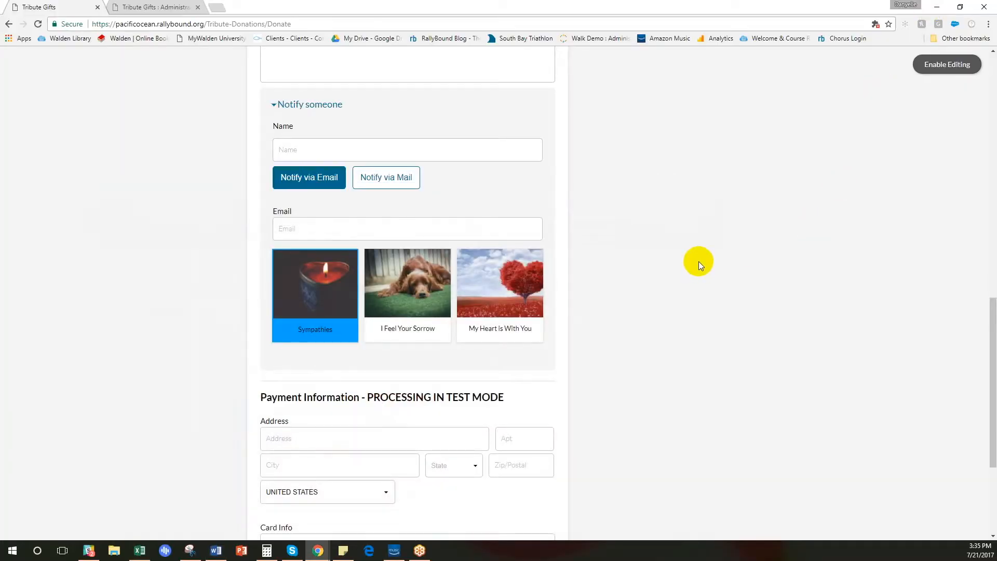
Open the Tribute form in the Form Builder of the Tribute Gifts admin site.
{"action": "scroll", "coordinate": [699, 261], "scroll_direction": "up", "scroll_amount": 14}
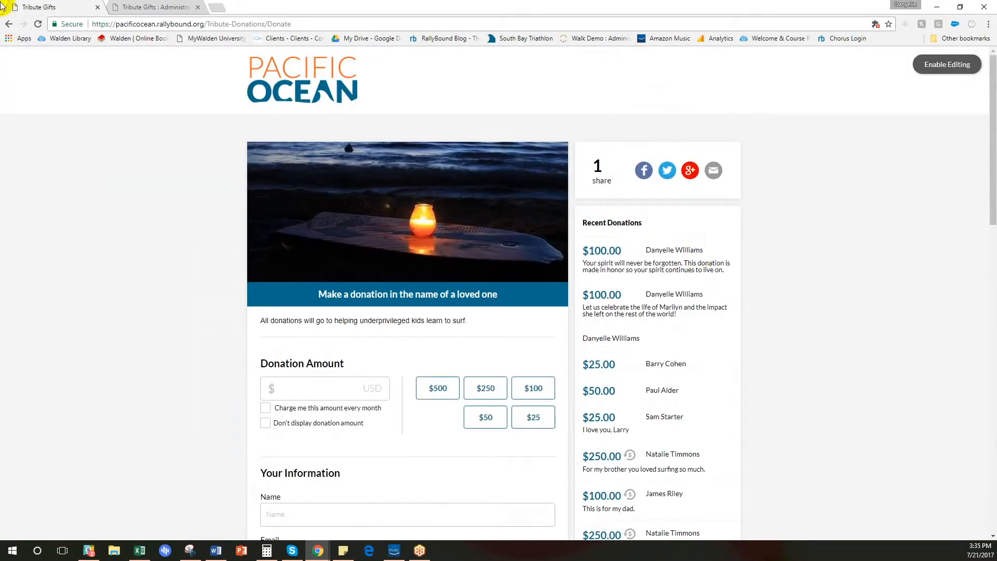
{"action": "left_click", "coordinate": [172, 5]}
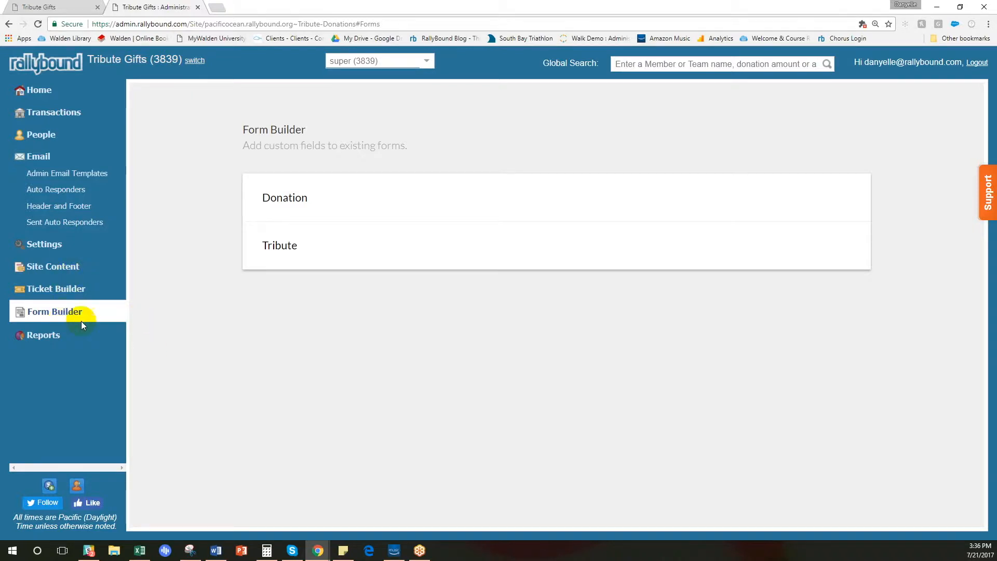
{"action": "left_click", "coordinate": [326, 256]}
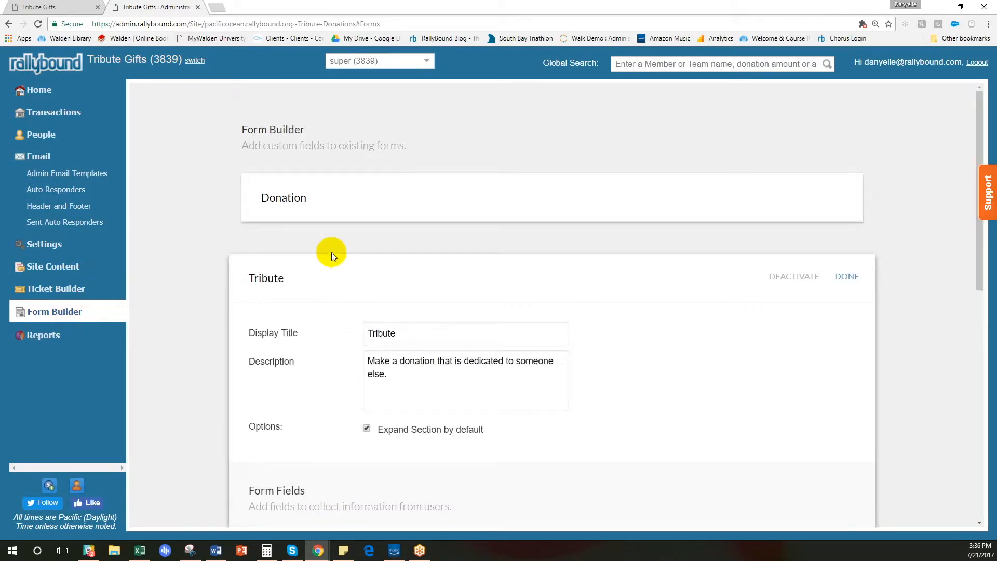
Set the Notifications section of the Tribute form to expand by default.
{"action": "scroll", "coordinate": [419, 243], "scroll_direction": "down", "scroll_amount": 6}
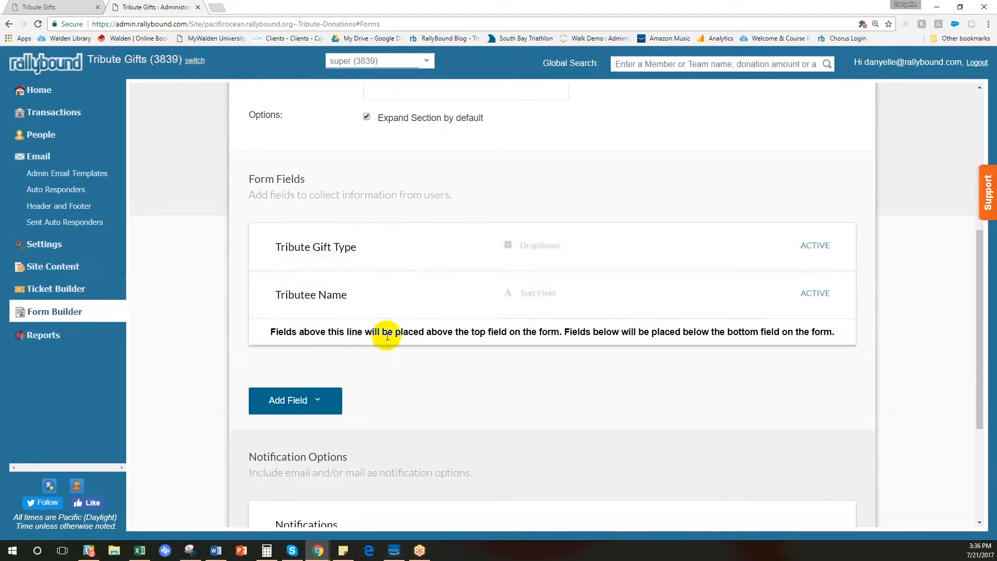
{"action": "scroll", "coordinate": [395, 317], "scroll_direction": "down", "scroll_amount": 3}
{"action": "scroll", "coordinate": [394, 334], "scroll_direction": "down", "scroll_amount": 1}
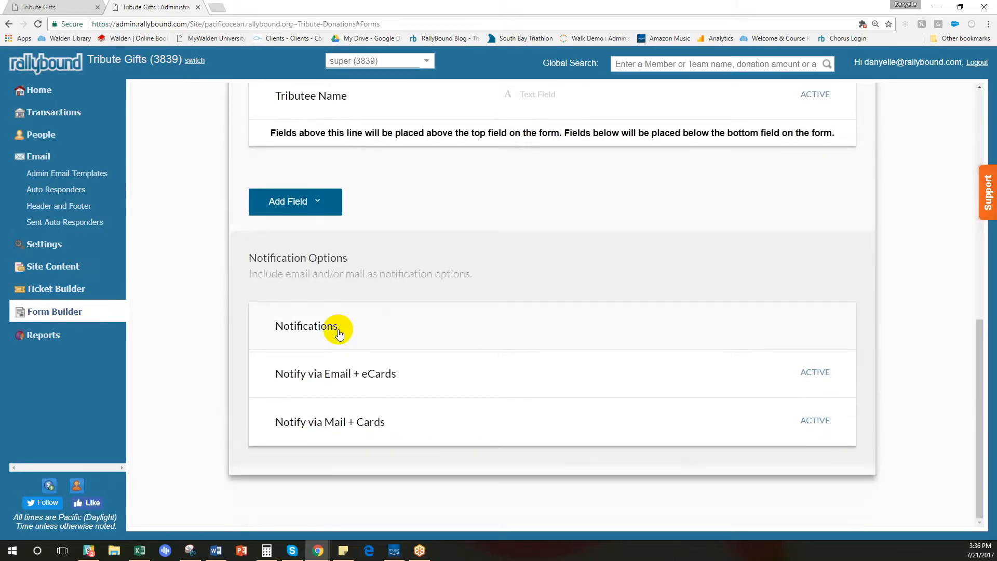
{"action": "left_click", "coordinate": [339, 332]}
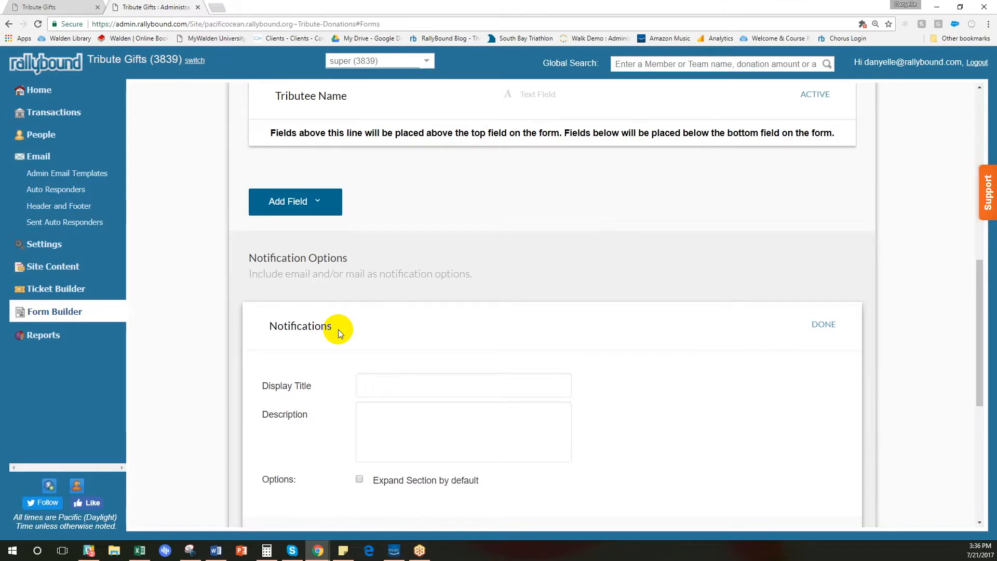
{"action": "scroll", "coordinate": [372, 328], "scroll_direction": "down", "scroll_amount": 2}
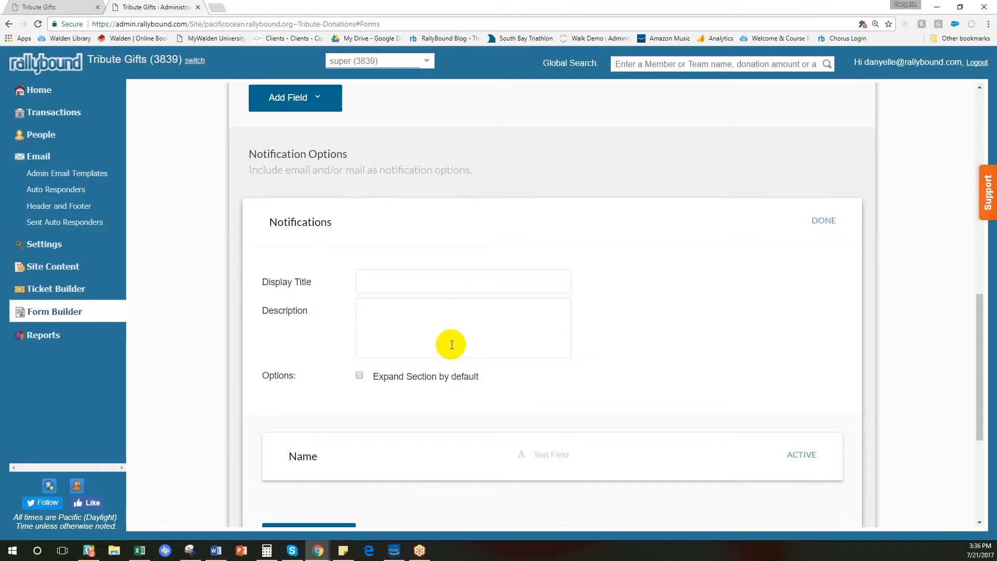
{"action": "scroll", "coordinate": [456, 301], "scroll_direction": "down", "scroll_amount": 3}
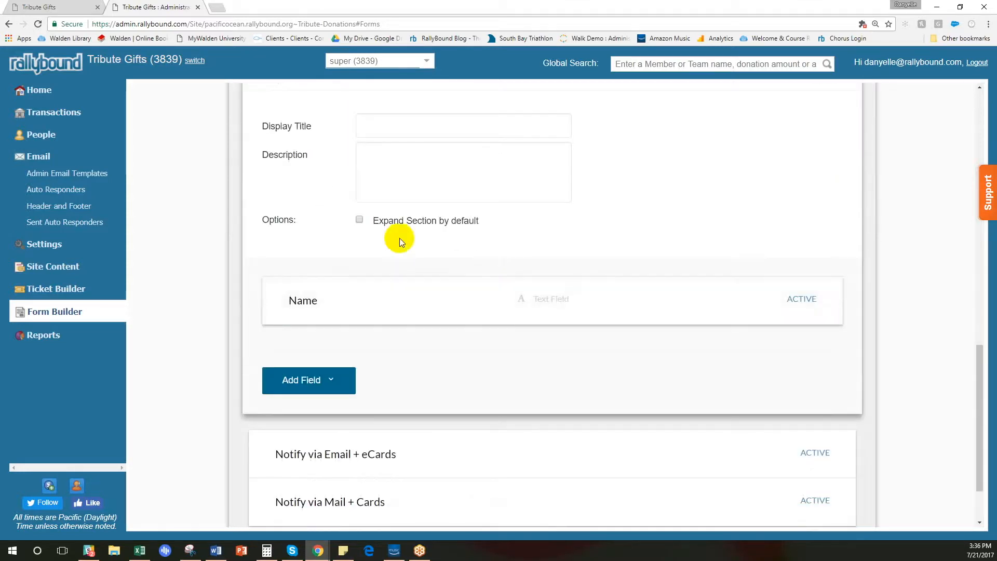
{"action": "left_click", "coordinate": [360, 219]}
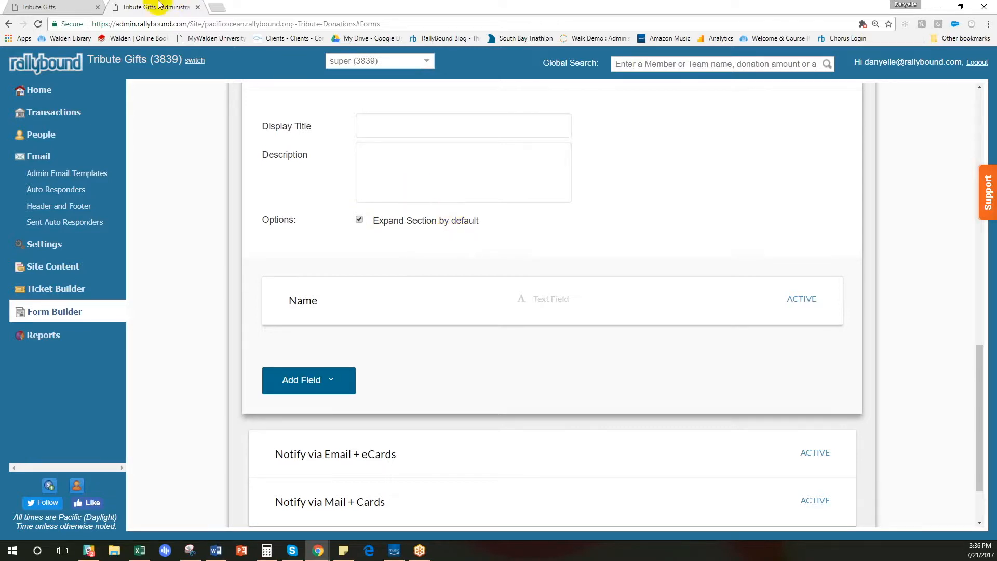
Check on the public donation page how the Notify someone section collapses and expands.
{"action": "left_click", "coordinate": [38, 8]}
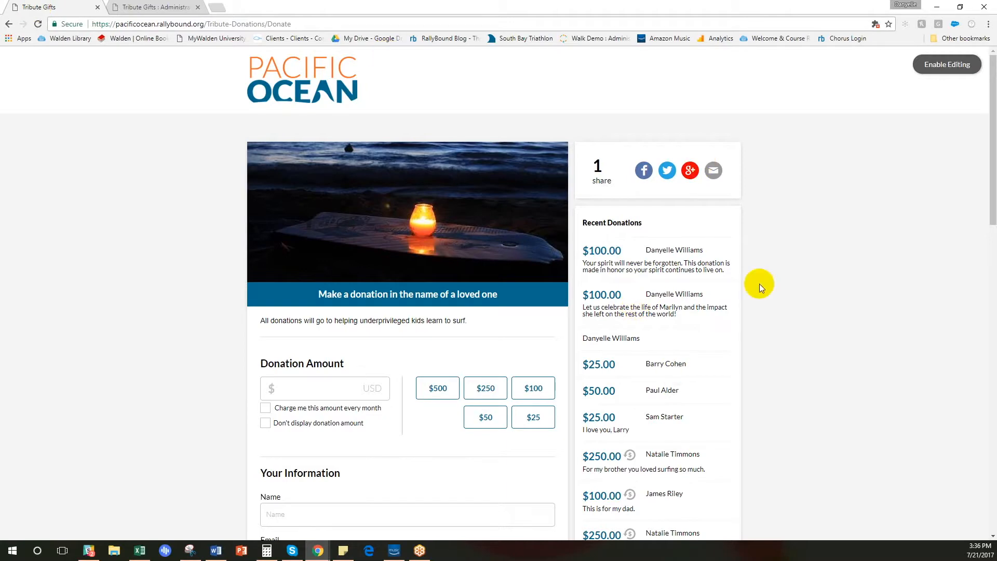
{"action": "scroll", "coordinate": [775, 263], "scroll_direction": "down", "scroll_amount": 7}
{"action": "scroll", "coordinate": [758, 219], "scroll_direction": "down", "scroll_amount": 1}
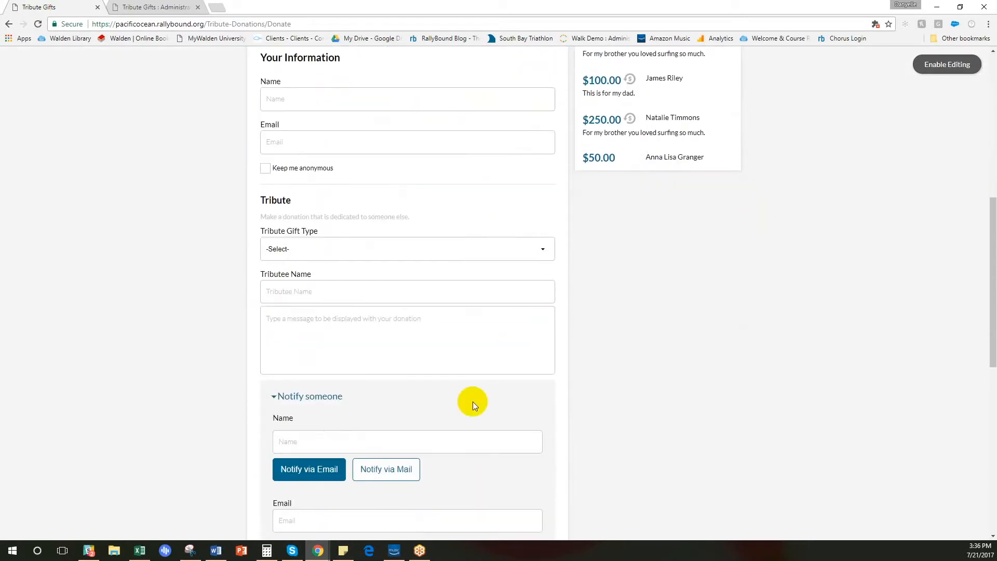
{"action": "left_click", "coordinate": [298, 397]}
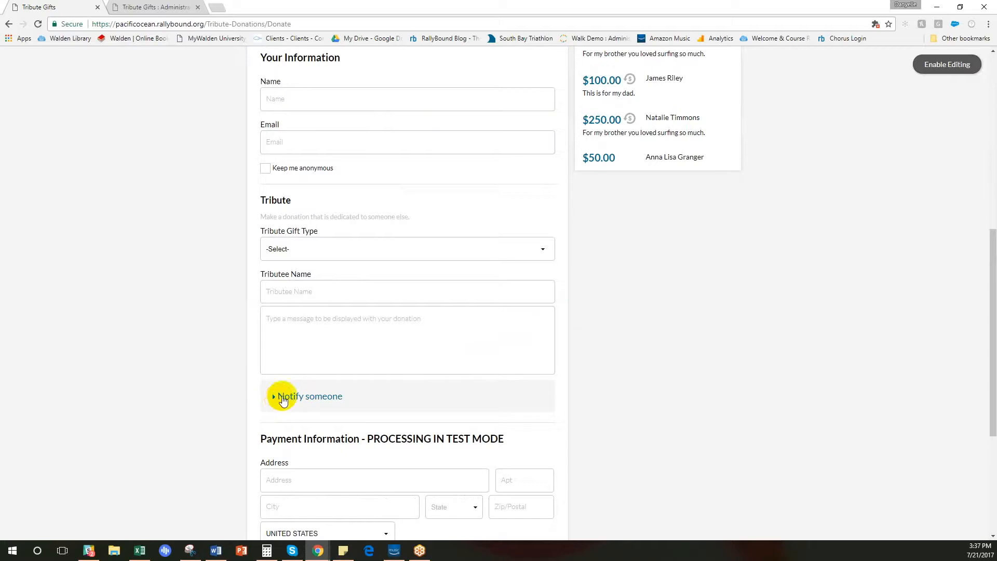
{"action": "left_click", "coordinate": [282, 398]}
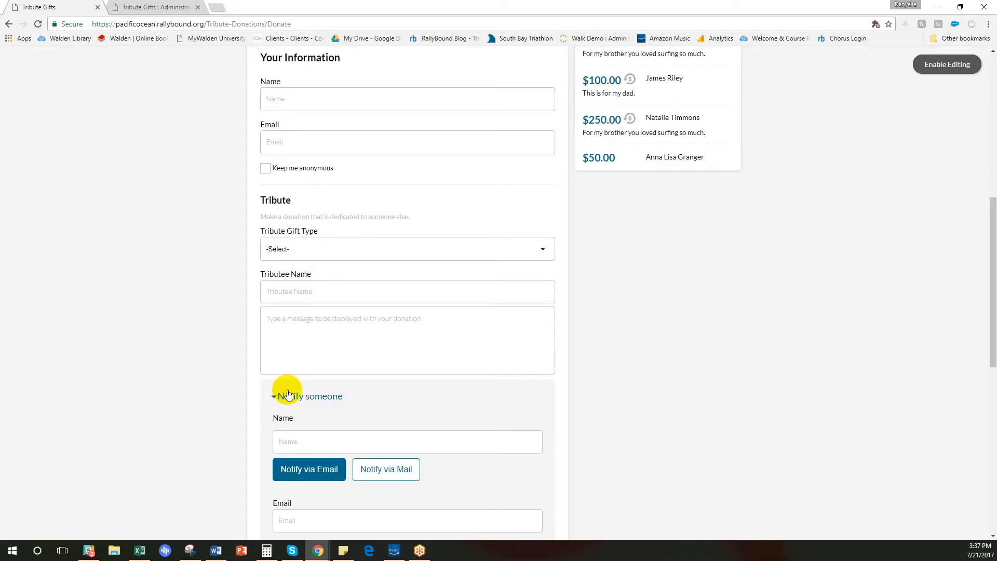
Review the Notify via Mail + Cards and Notify via Email + eCards settings in the admin Form Builder.
{"action": "left_click", "coordinate": [136, 7]}
{"action": "scroll", "coordinate": [634, 236], "scroll_direction": "down", "scroll_amount": 2}
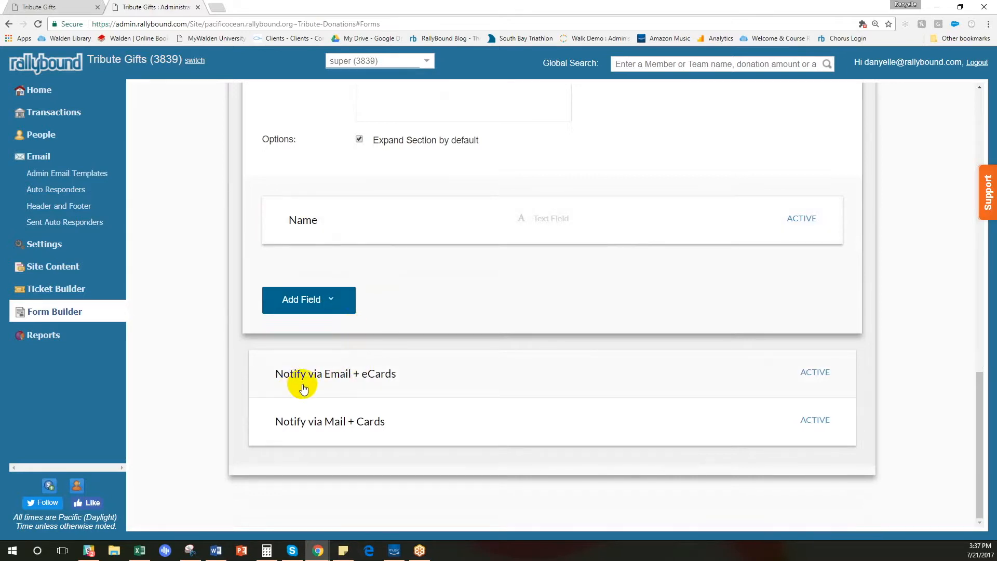
{"action": "left_click", "coordinate": [359, 433]}
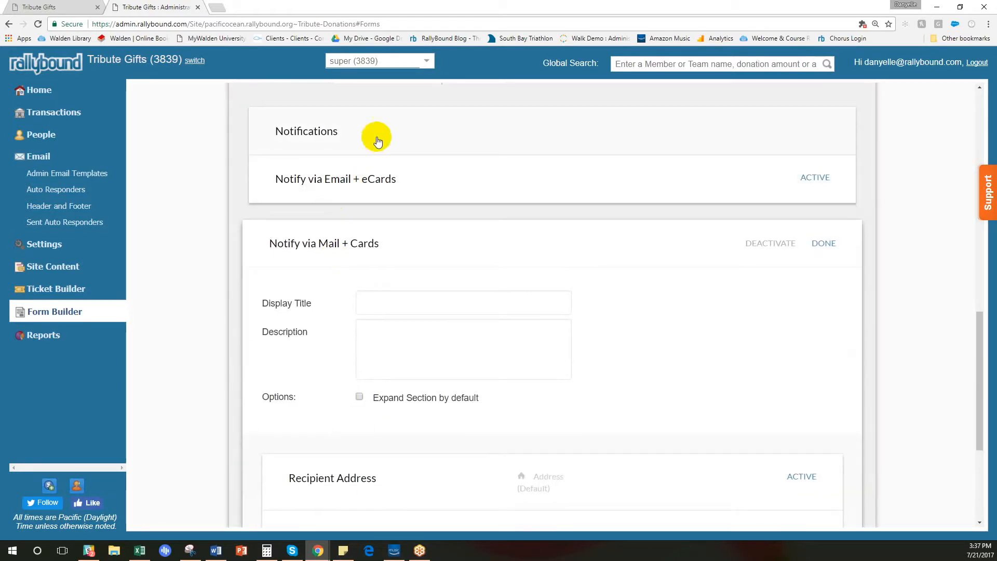
{"action": "left_click", "coordinate": [355, 192]}
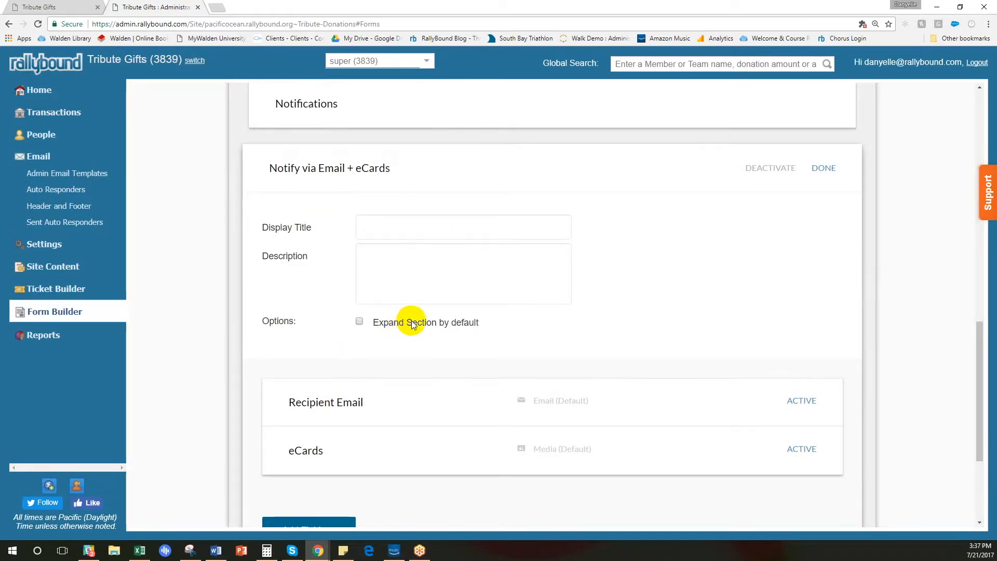
{"action": "scroll", "coordinate": [431, 314], "scroll_direction": "down", "scroll_amount": 3}
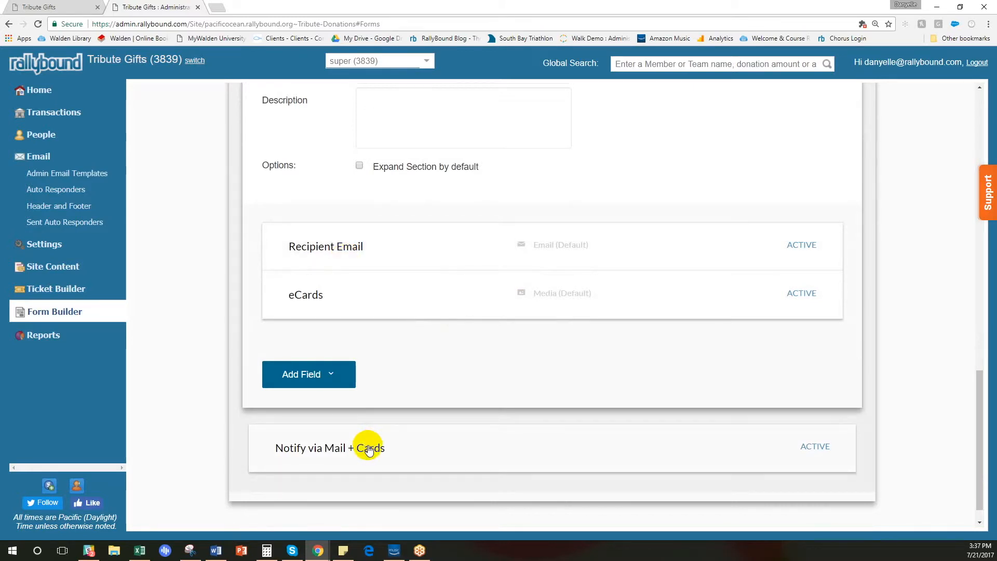
Add a new media entry to the eCards field and upload the image of a figure under a starry sky for it.
{"action": "left_click", "coordinate": [356, 298]}
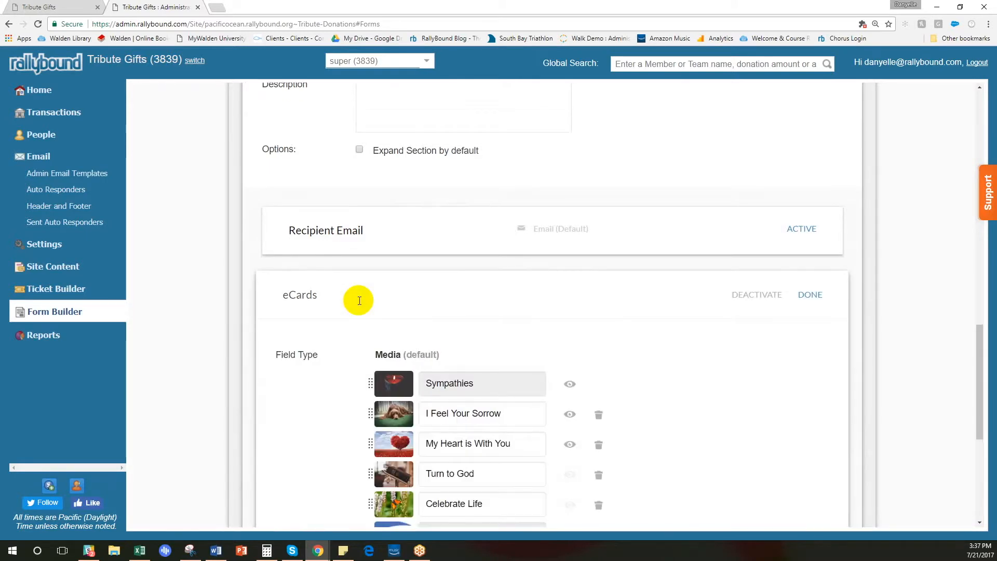
{"action": "scroll", "coordinate": [457, 271], "scroll_direction": "down", "scroll_amount": 2}
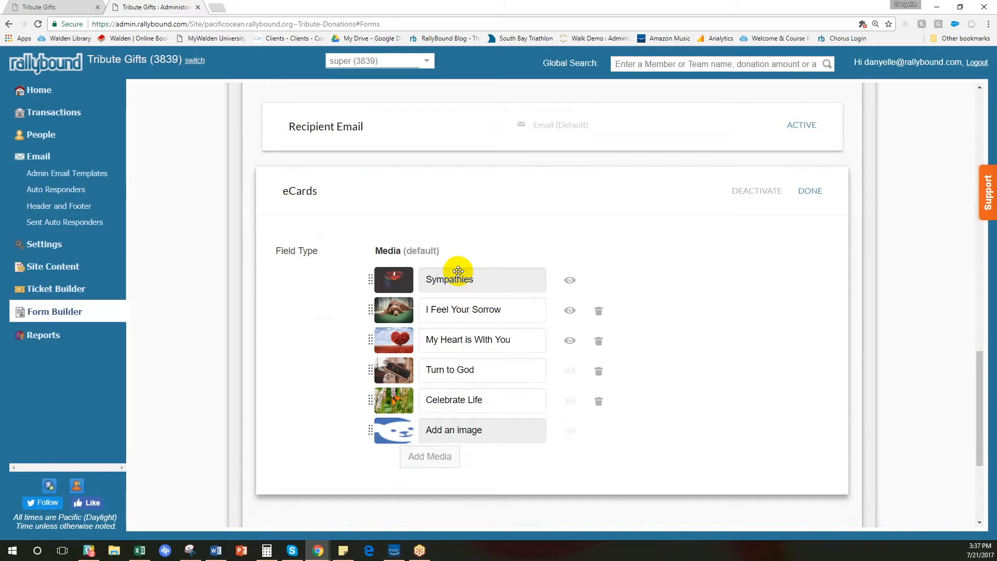
{"action": "left_click", "coordinate": [434, 456]}
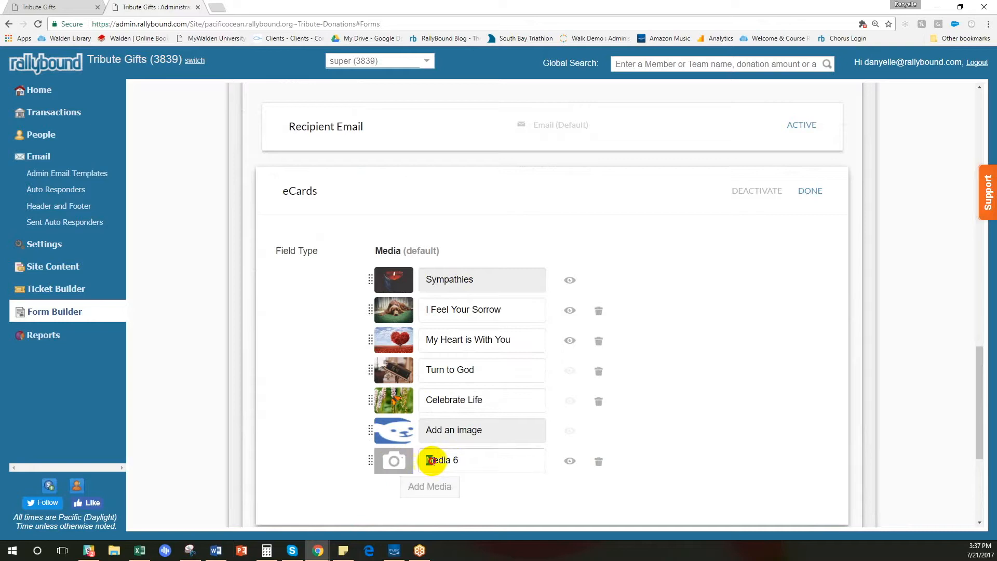
{"action": "left_click_drag", "start_coordinate": [429, 461], "coordinate": [486, 460]}
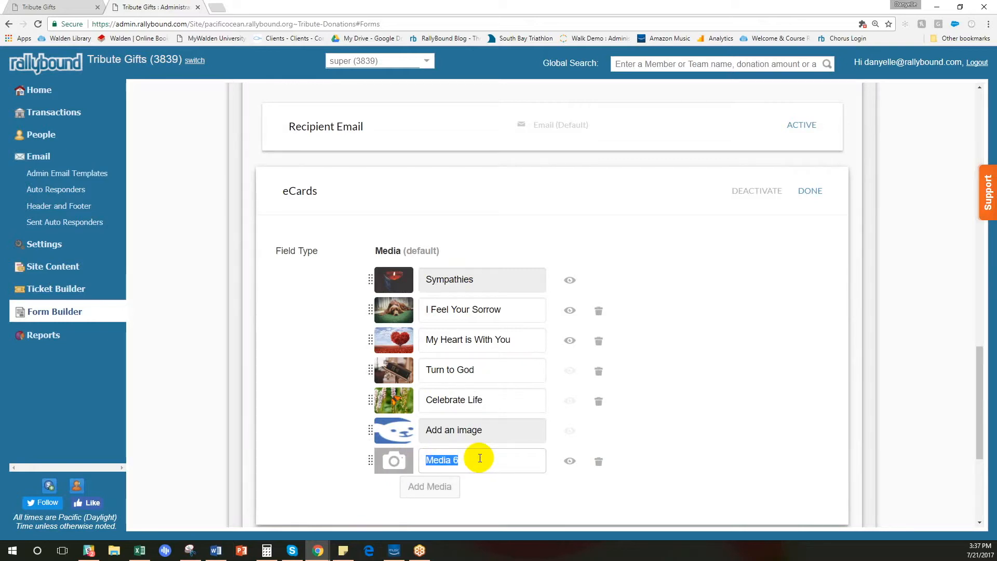
{"action": "left_click", "coordinate": [393, 461]}
{"action": "double_click", "coordinate": [159, 164]}
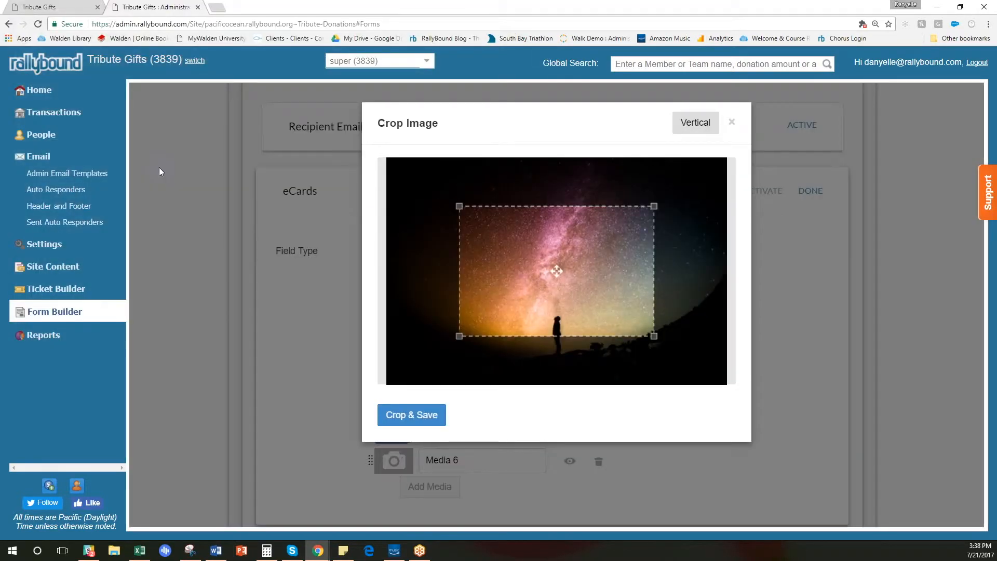
Try a horizontal and a vertical crop of the starry-sky image at nearly full image height, and close the crop dialog without saving.
{"action": "left_click_drag", "start_coordinate": [575, 260], "coordinate": [501, 216]}
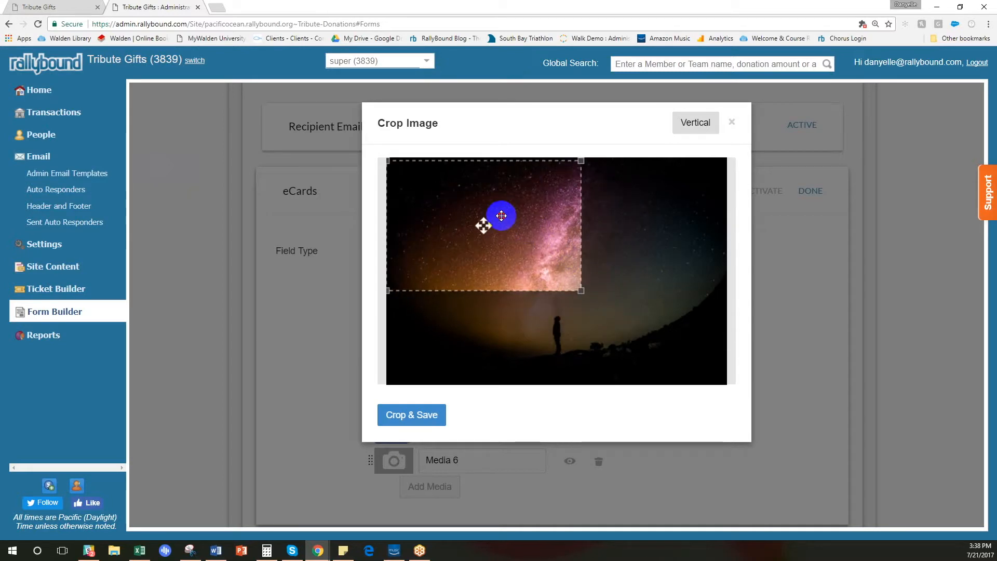
{"action": "left_click_drag", "start_coordinate": [579, 290], "coordinate": [695, 382]}
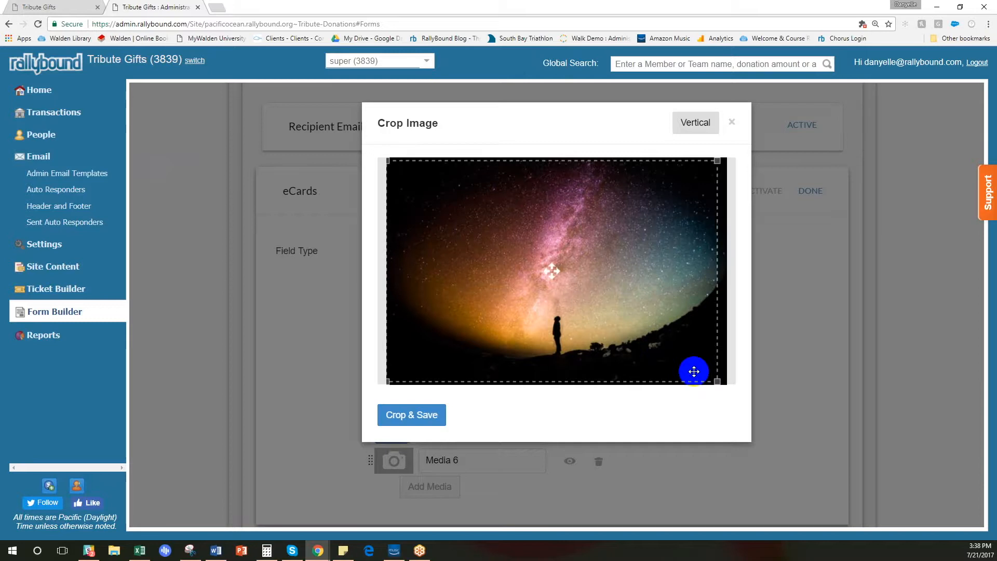
{"action": "left_click", "coordinate": [701, 128]}
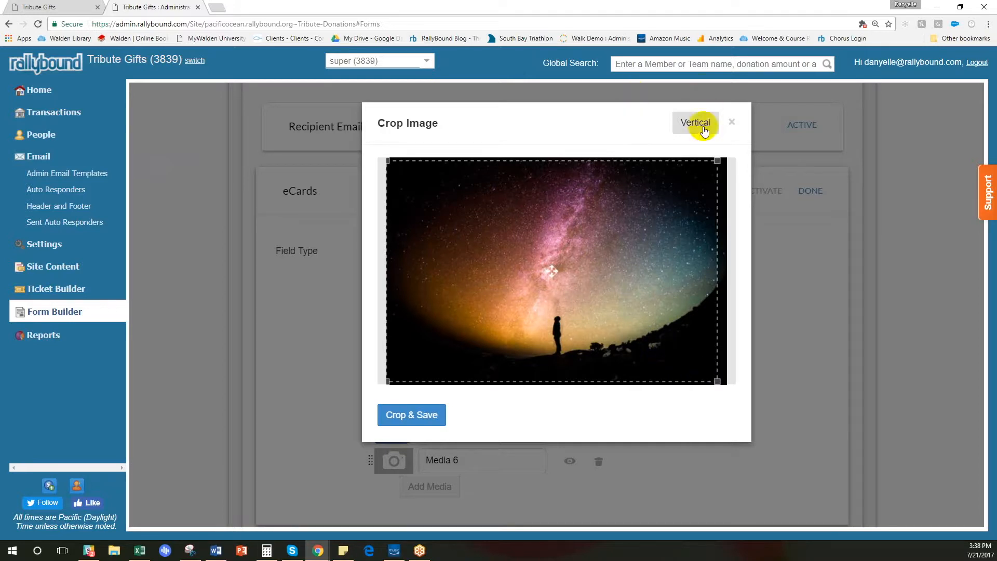
{"action": "left_click_drag", "start_coordinate": [516, 272], "coordinate": [501, 220]}
{"action": "left_click_drag", "start_coordinate": [551, 274], "coordinate": [669, 412]}
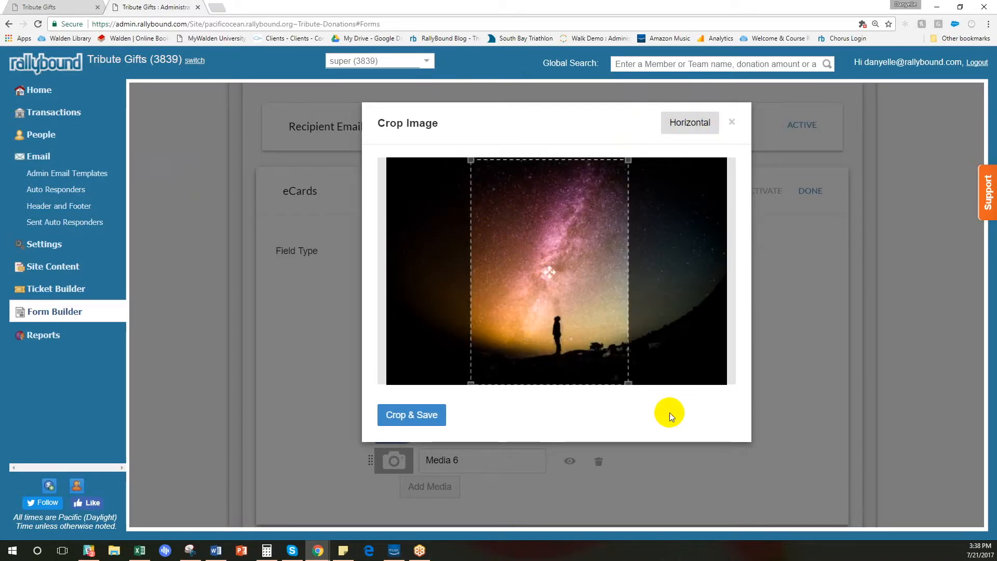
{"action": "left_click", "coordinate": [736, 123]}
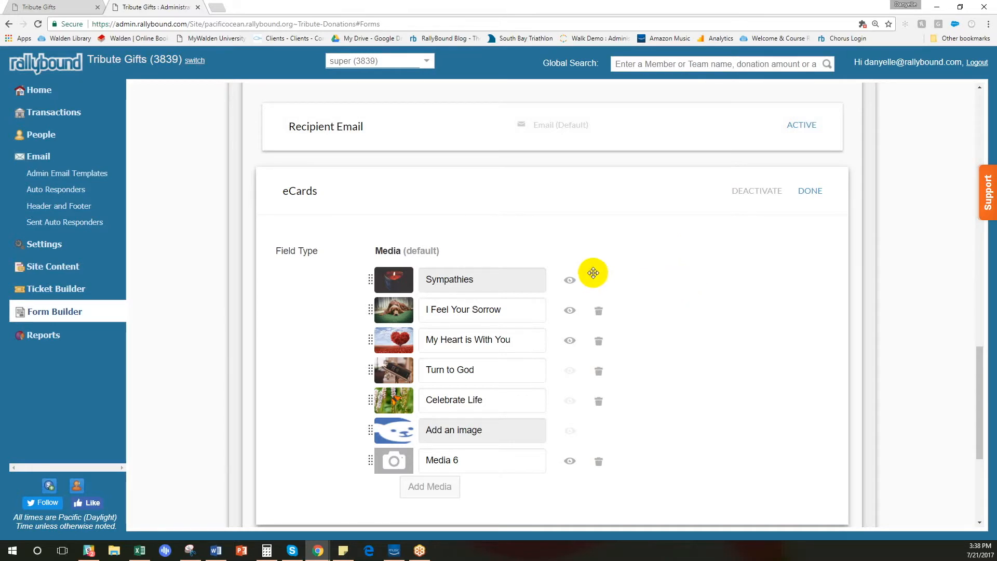
Hide the Sympathies eCard and show it again, and finish editing the eCards field.
{"action": "left_click", "coordinate": [570, 283]}
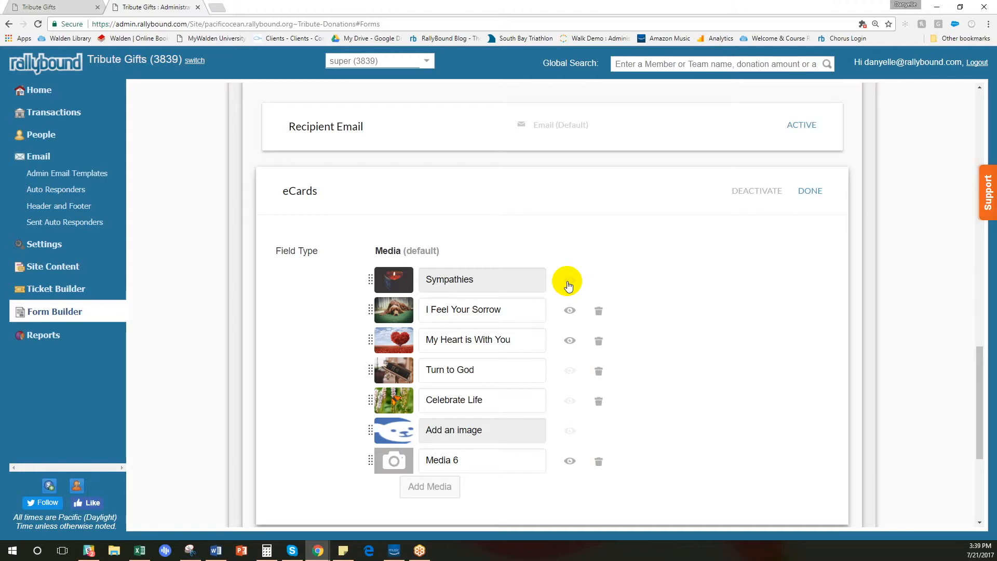
{"action": "left_click", "coordinate": [569, 285]}
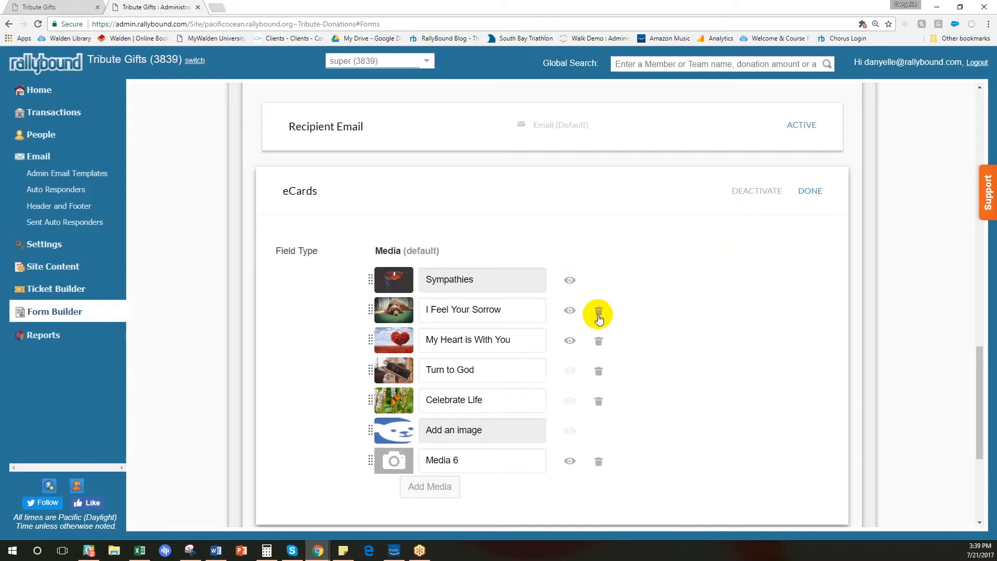
{"action": "left_click", "coordinate": [812, 190]}
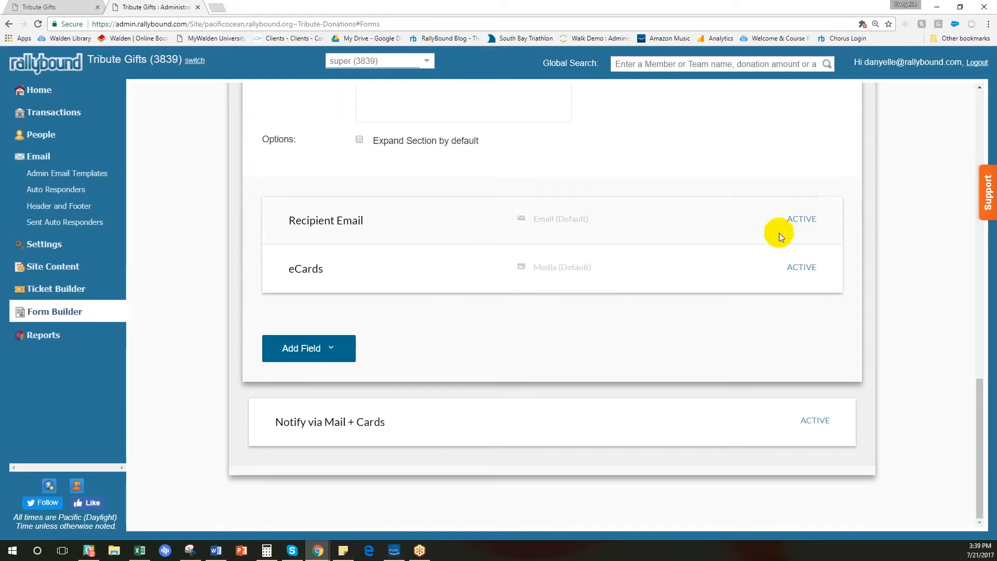
Deactivate the Notify via Mail + Cards notification option and finish editing it.
{"action": "left_click", "coordinate": [535, 411]}
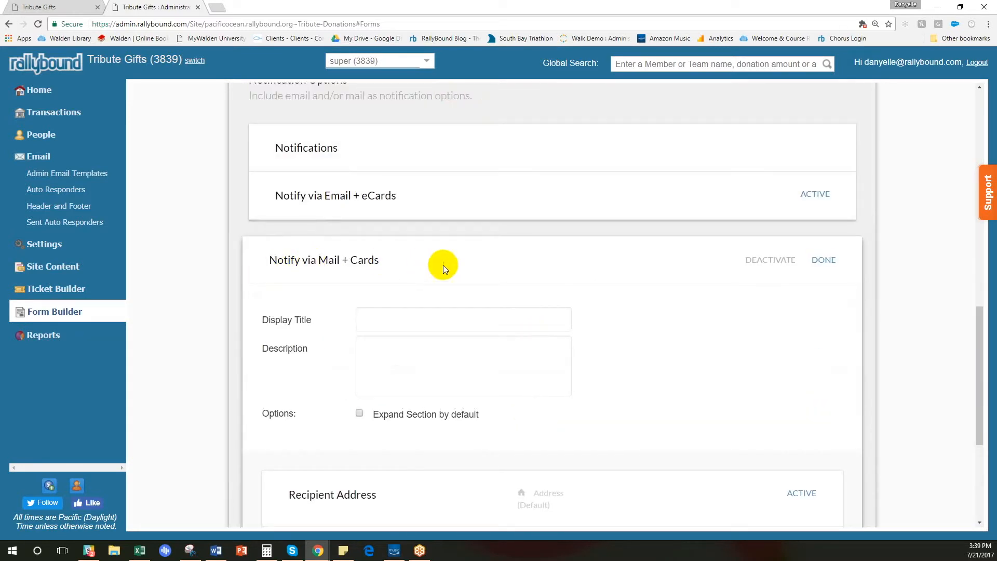
{"action": "left_click", "coordinate": [769, 259]}
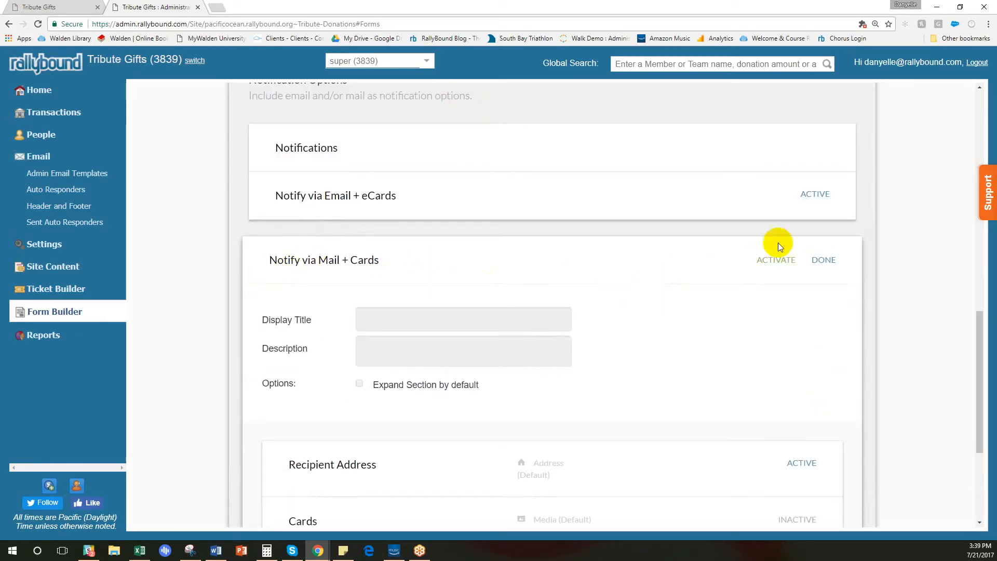
{"action": "left_click", "coordinate": [825, 261]}
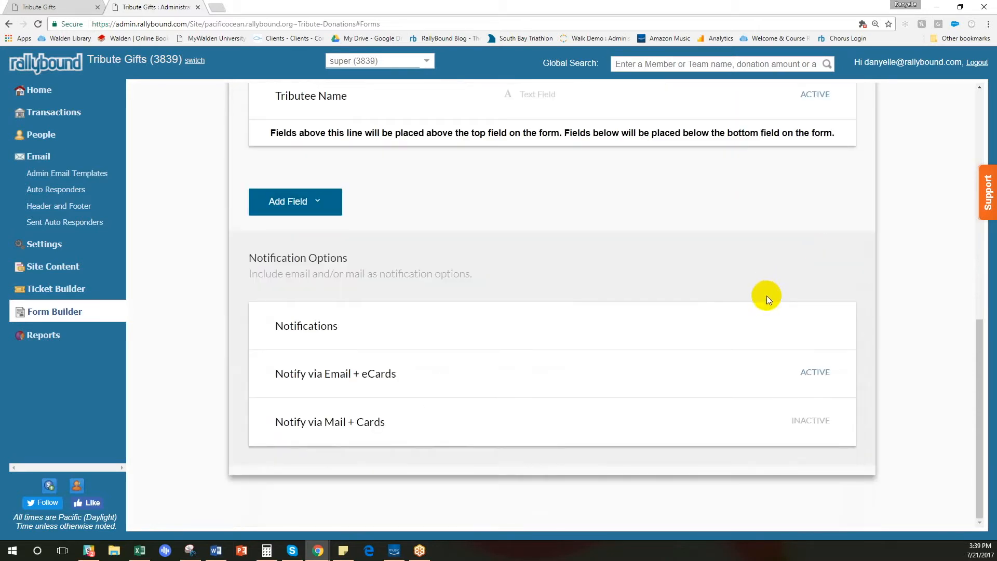
Reload the public donation page and check which notification methods and eCards the Notify someone section offers.
{"action": "left_click", "coordinate": [66, 6]}
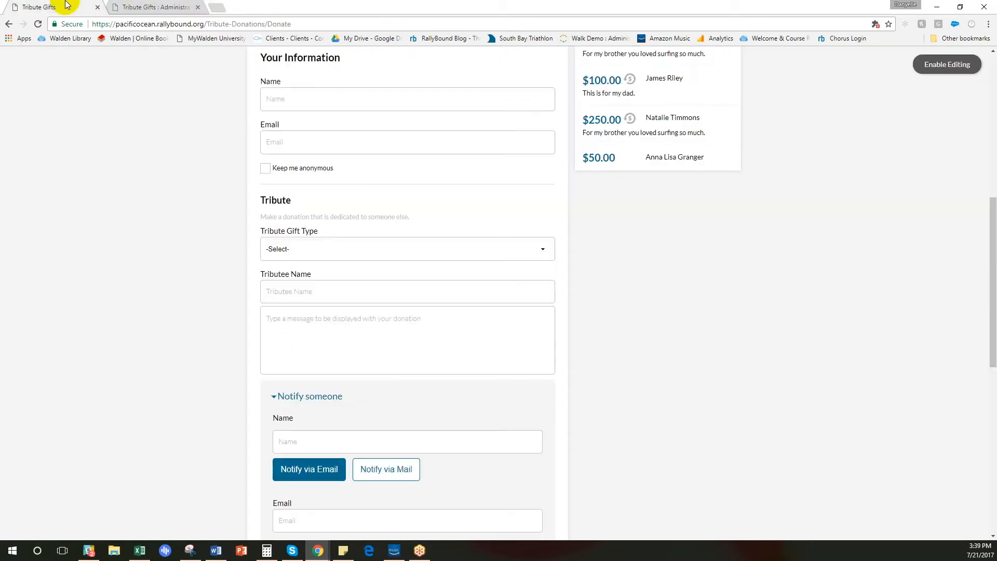
{"action": "left_click", "coordinate": [40, 25]}
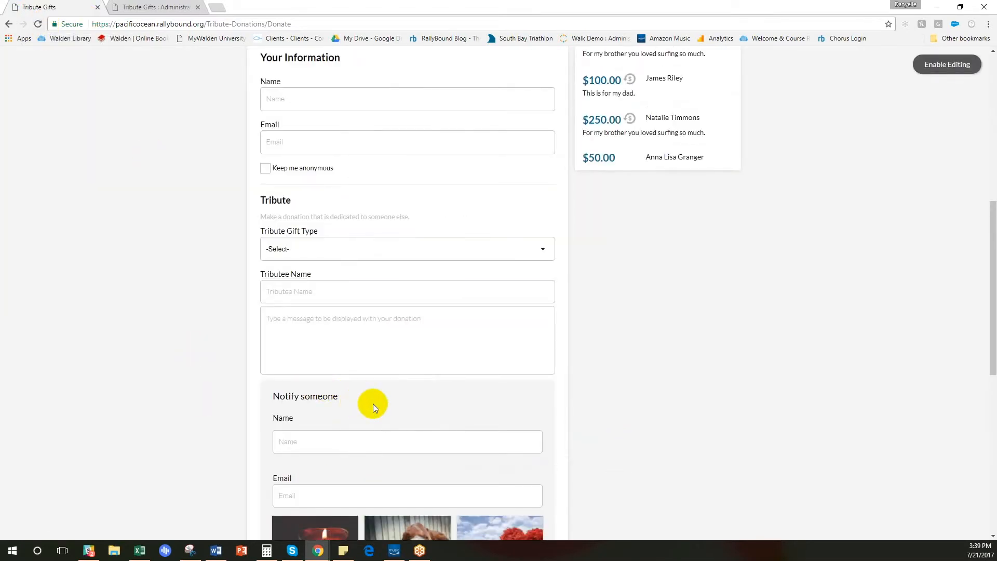
{"action": "scroll", "coordinate": [373, 403], "scroll_direction": "down", "scroll_amount": 1}
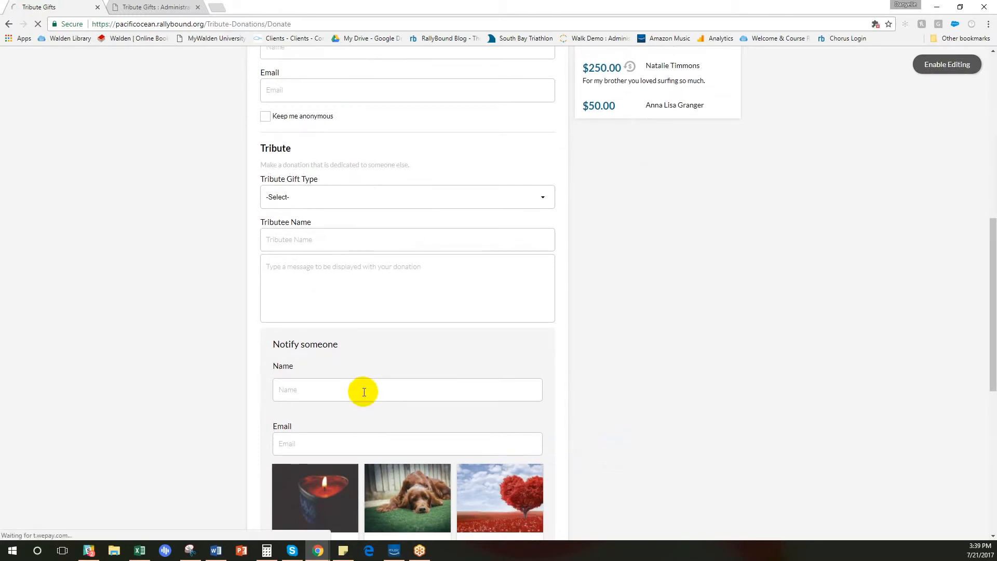
{"action": "scroll", "coordinate": [363, 388], "scroll_direction": "up", "scroll_amount": 5}
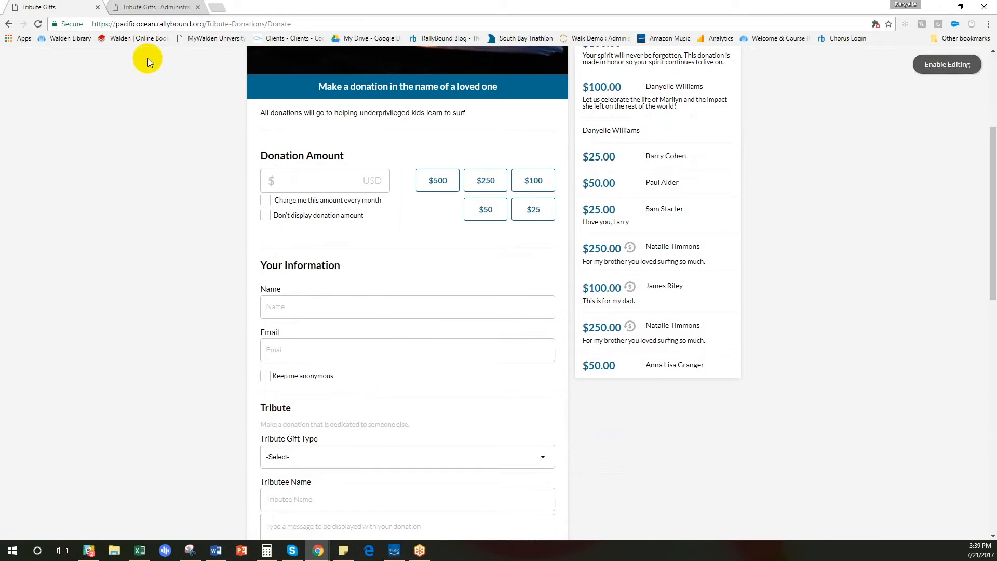
In the admin site's Campaign Dictionary, open the Donation Message Placeholder entry for editing and close it without saving.
{"action": "left_click", "coordinate": [137, 6]}
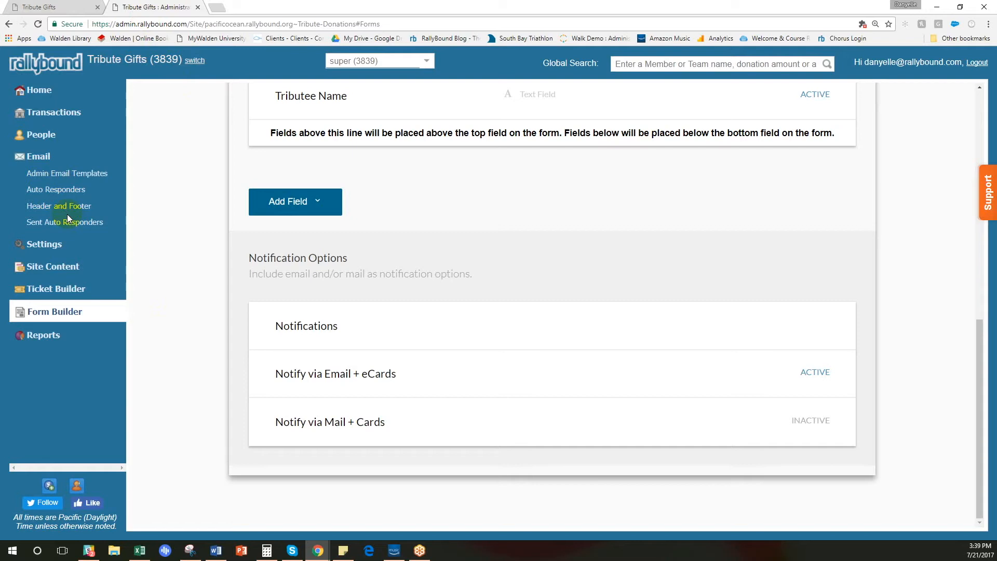
{"action": "left_click", "coordinate": [45, 244]}
{"action": "left_click", "coordinate": [47, 278]}
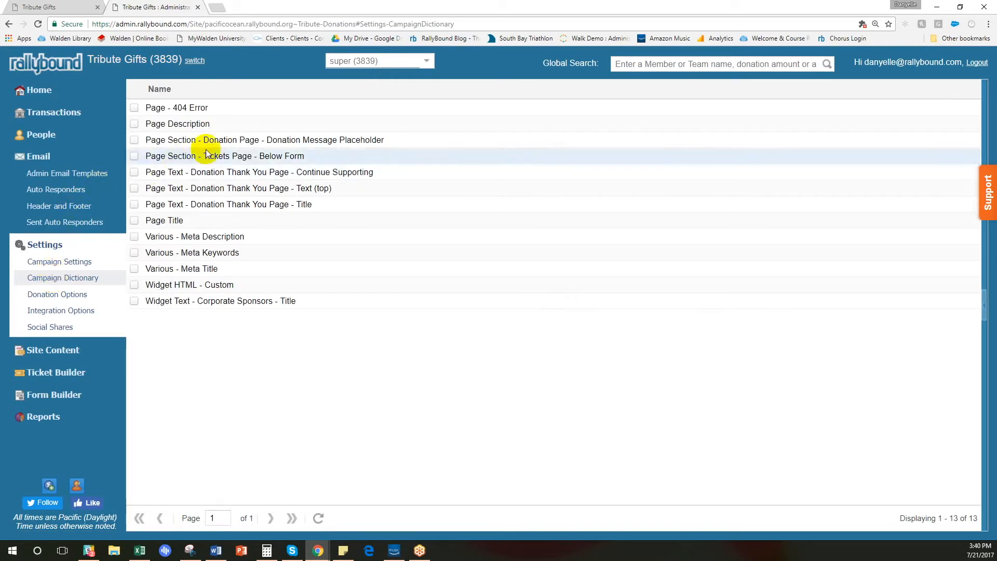
{"action": "left_click", "coordinate": [260, 140]}
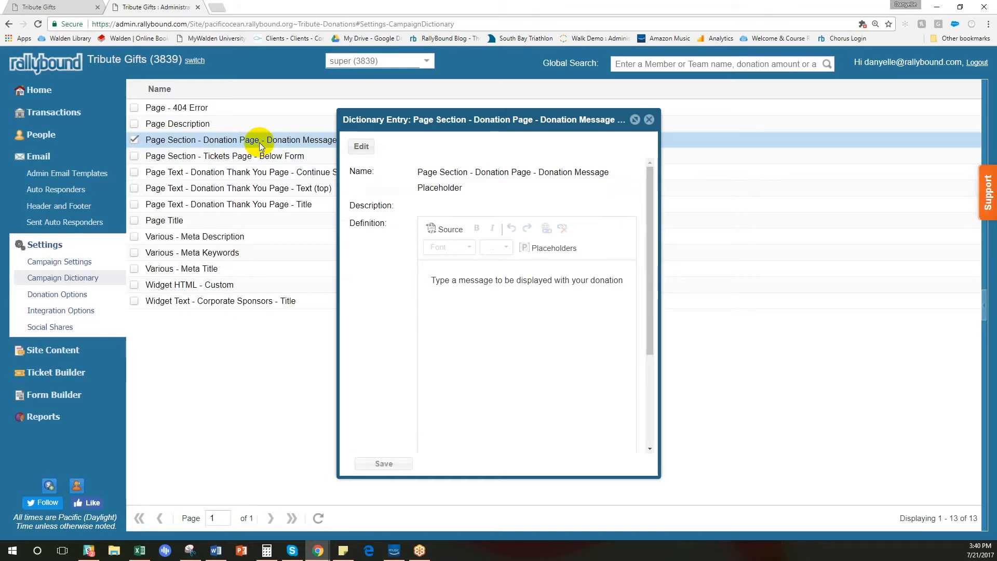
{"action": "left_click", "coordinate": [361, 146]}
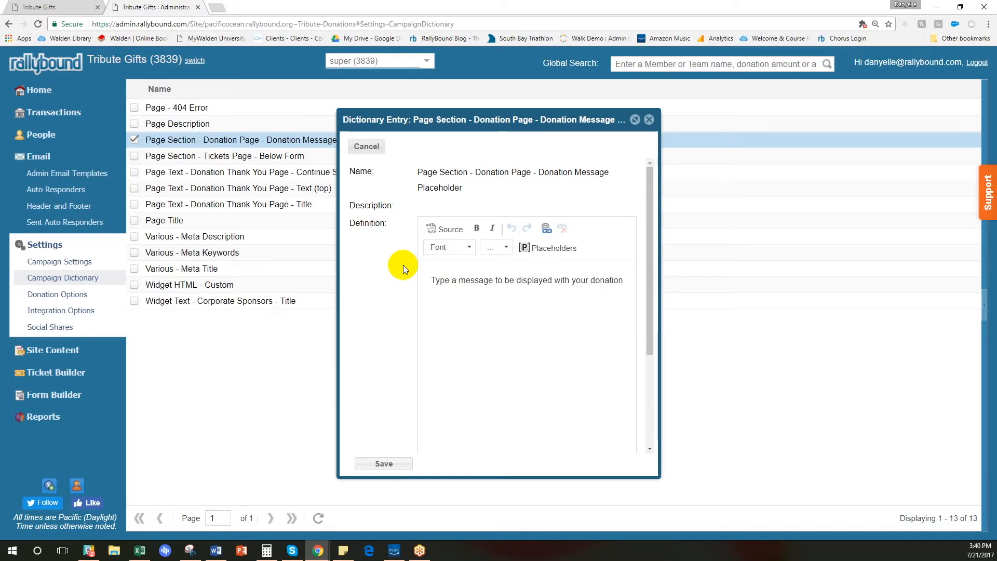
{"action": "left_click", "coordinate": [649, 120]}
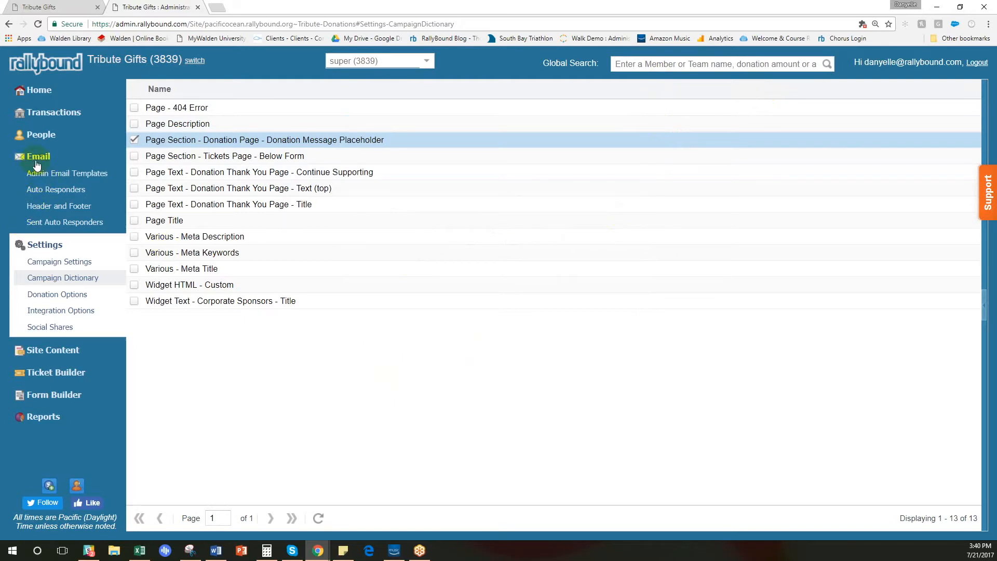
Open the Donation Tribute Notification auto responder for editing.
{"action": "left_click", "coordinate": [50, 189]}
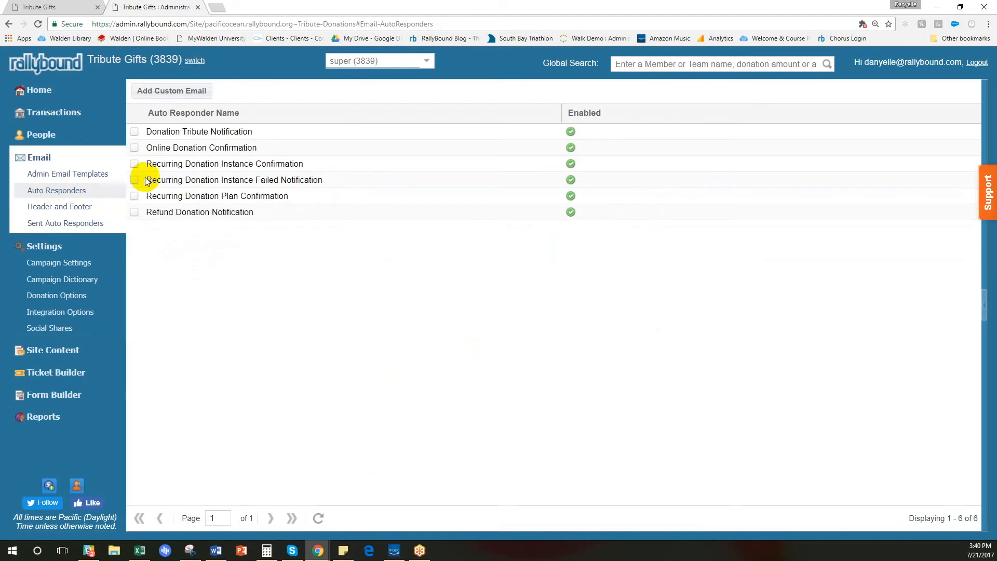
{"action": "left_click", "coordinate": [185, 136]}
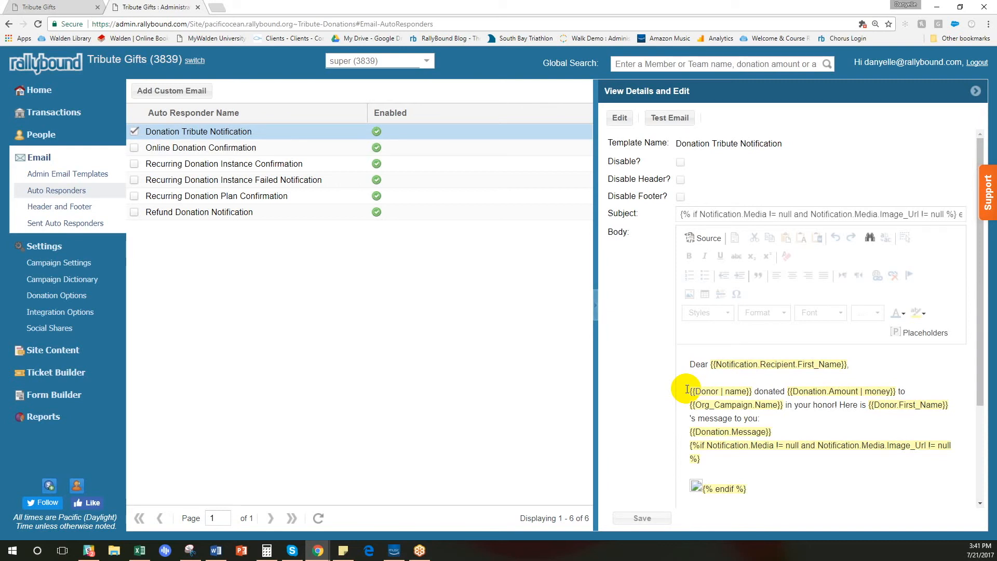
{"action": "left_click", "coordinate": [619, 118]}
Read through the conditional text in the Subject of the Donation Tribute Notification email.
{"action": "left_click", "coordinate": [757, 212]}
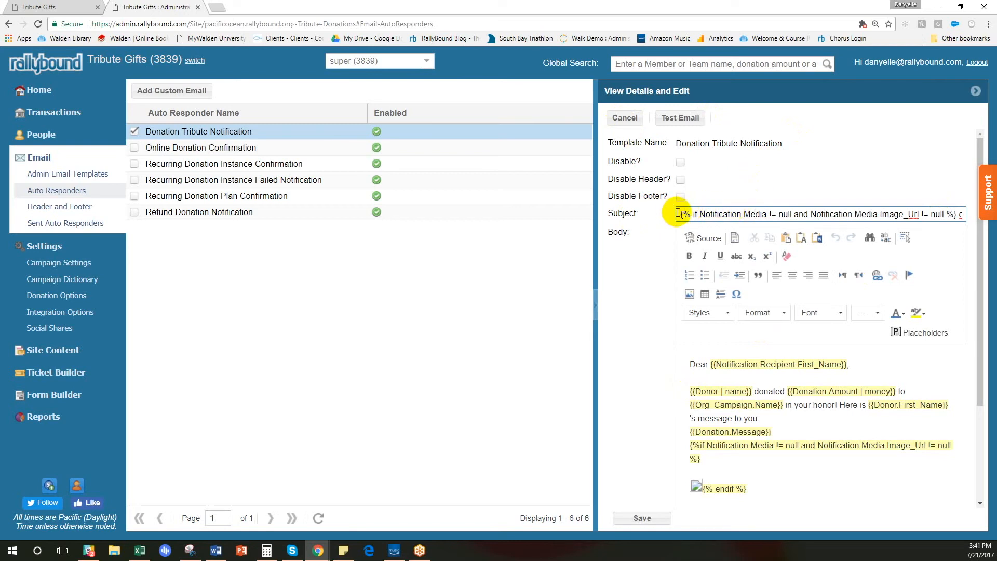
{"action": "left_click", "coordinate": [848, 215]}
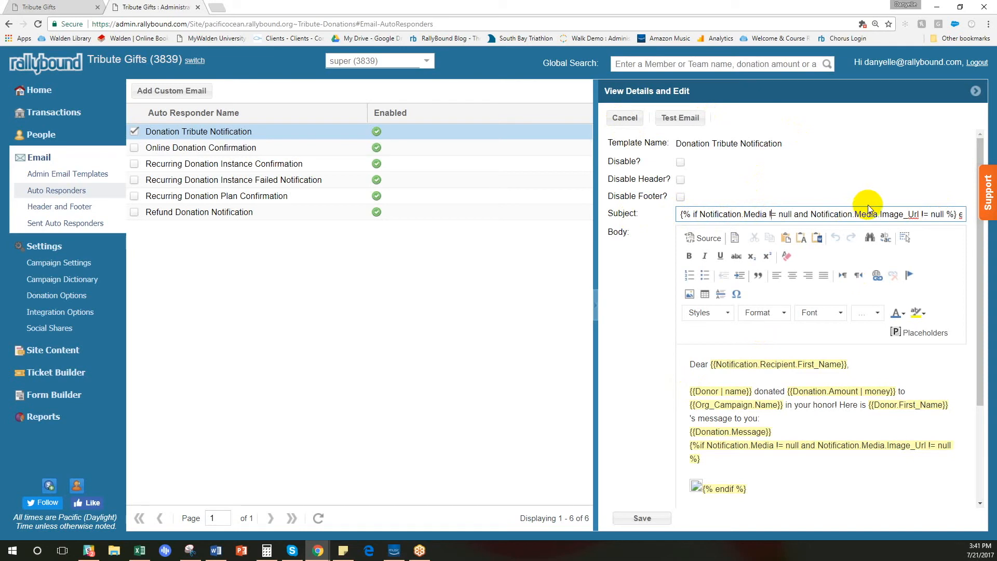
{"action": "key", "text": "Right"}
{"action": "key", "text": "Right"}
{"action": "key", "text": "Right"}
{"action": "key", "text": "Right"}
{"action": "key", "text": "Right"}
{"action": "key", "text": "Right"}
{"action": "key", "text": "Right"}
{"action": "key", "text": "Right"}
{"action": "key", "text": "Right"}
{"action": "key", "text": "Right"}
{"action": "key", "text": "Right"}
{"action": "key", "text": "Right"}
{"action": "key", "text": "Right"}
{"action": "key", "text": "Right"}
{"action": "key", "text": "Right"}
{"action": "key", "text": "Right"}
{"action": "key", "text": "Right"}
{"action": "key", "text": "Right"}
{"action": "key", "text": "Right"}
{"action": "key", "text": "Right"}
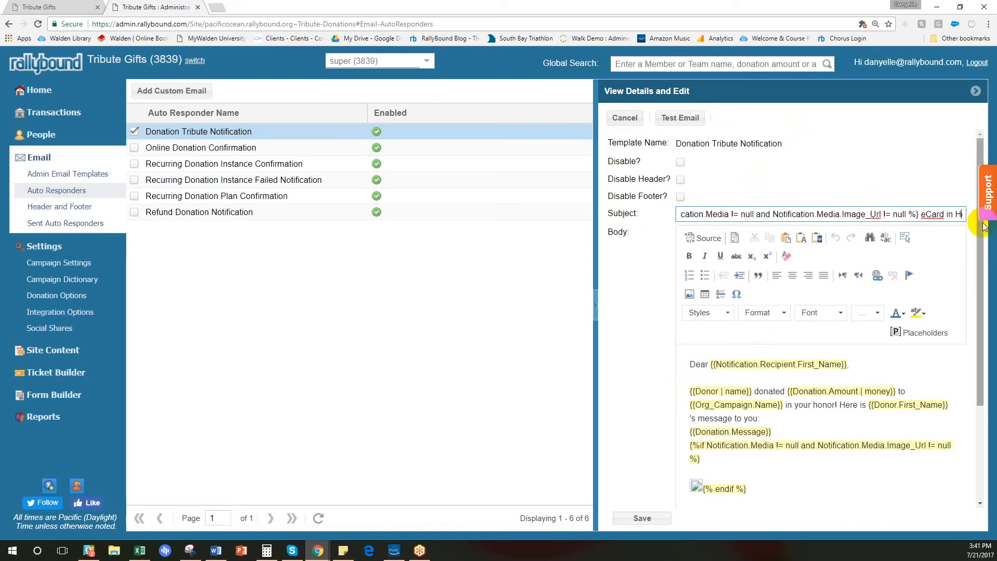
{"action": "key", "text": "Right"}
{"action": "key", "text": "Right"}
{"action": "key", "text": "Right"}
{"action": "key", "text": "Right"}
{"action": "key", "text": "Right"}
{"action": "key", "text": "Right"}
{"action": "key", "text": "Right"}
{"action": "key", "text": "Right"}
{"action": "key", "text": "Right"}
{"action": "key", "text": "Right"}
{"action": "key", "text": "Right"}
{"action": "key", "text": "Right"}
{"action": "key", "text": "Right"}
{"action": "key", "text": "Right"}
{"action": "key", "text": "Right"}
{"action": "key", "text": "Right"}
{"action": "key", "text": "Right"}
{"action": "key", "text": "Right"}
{"action": "key", "text": "Right"}
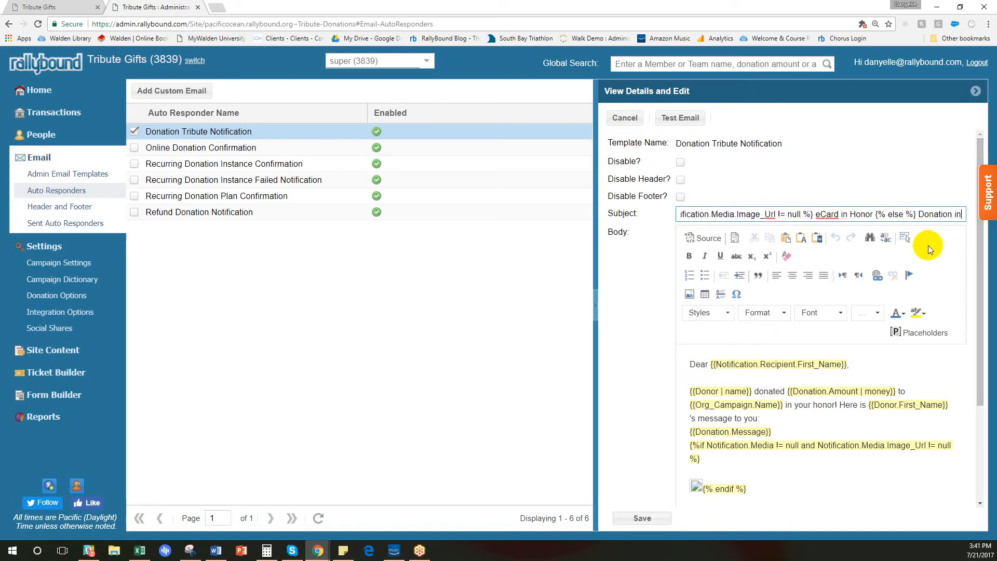